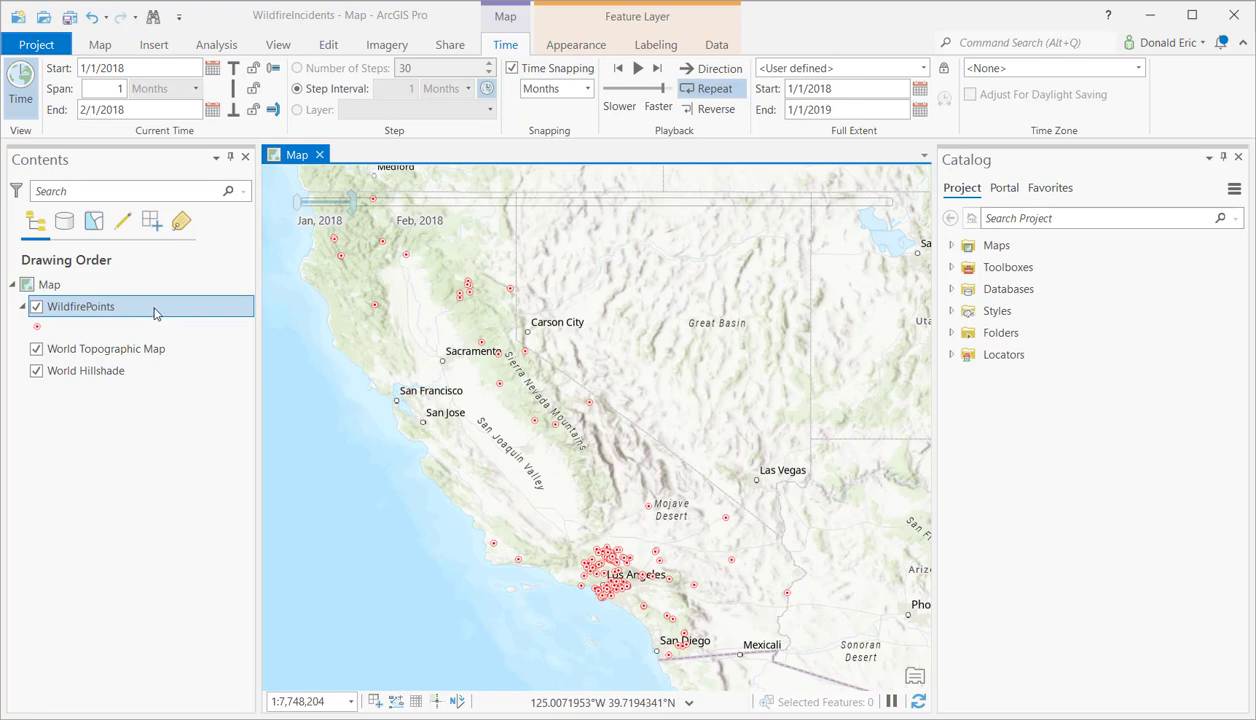
- Review the WildfirePoints layer's time properties, then close them without changes
right_click(155, 313)
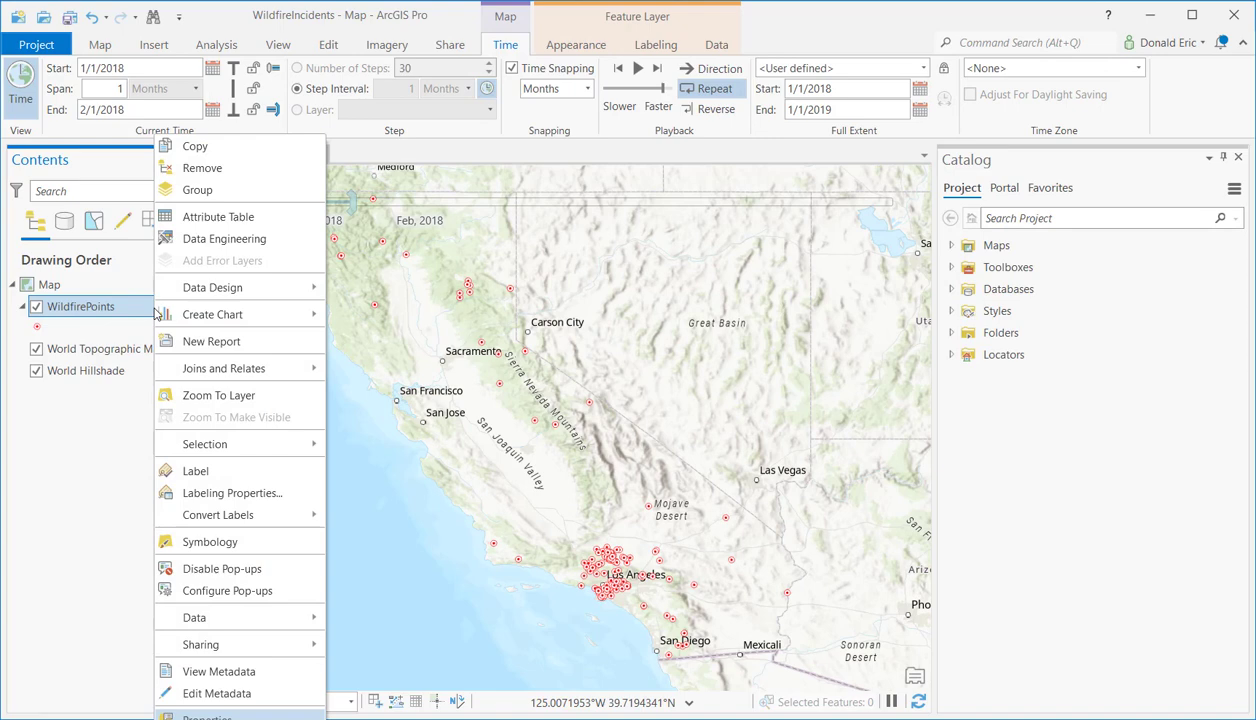
left_click(195, 715)
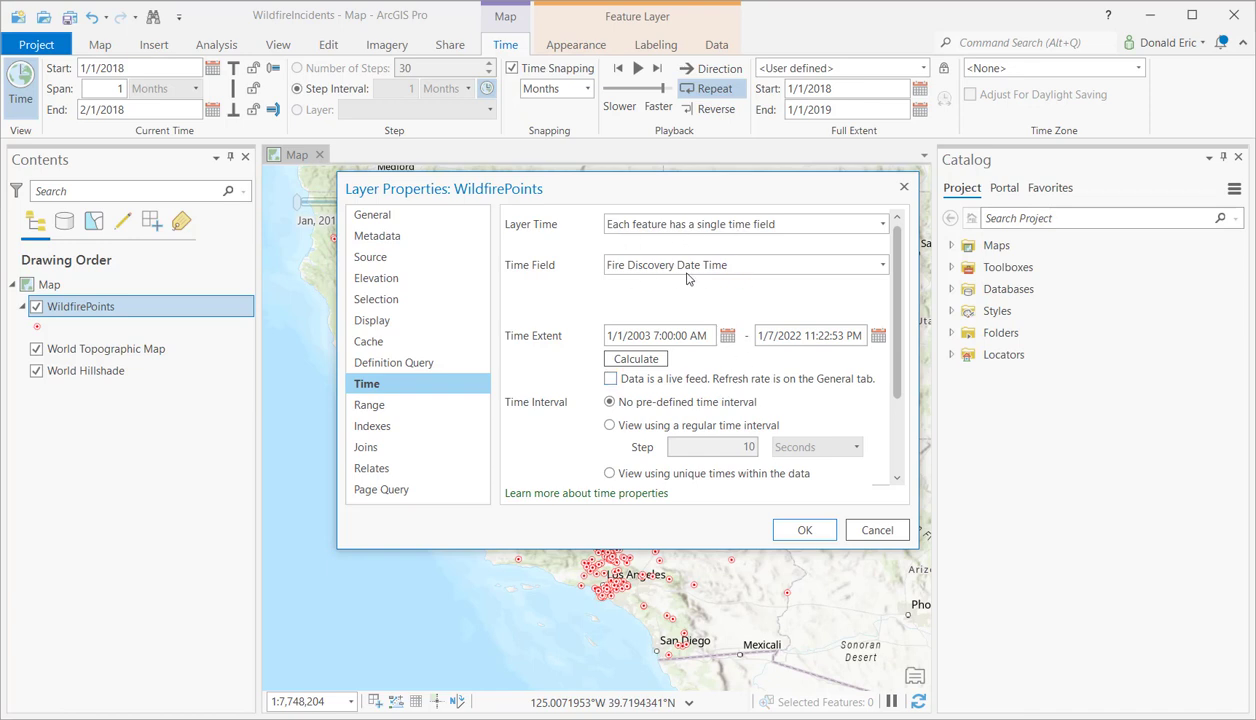
left_click(877, 531)
- Step the time window forward one month to 2/1/2018–3/1/2018
mouse_move(443, 204)
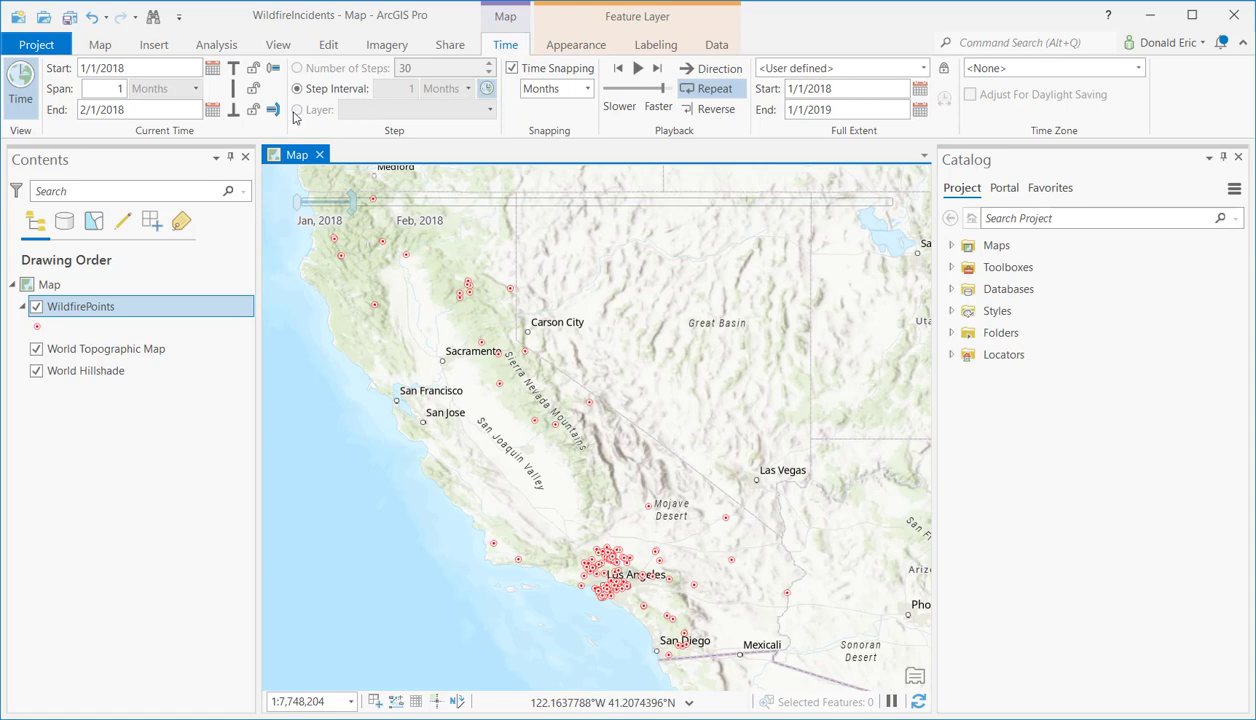
mouse_move(395, 215)
mouse_move(596, 180)
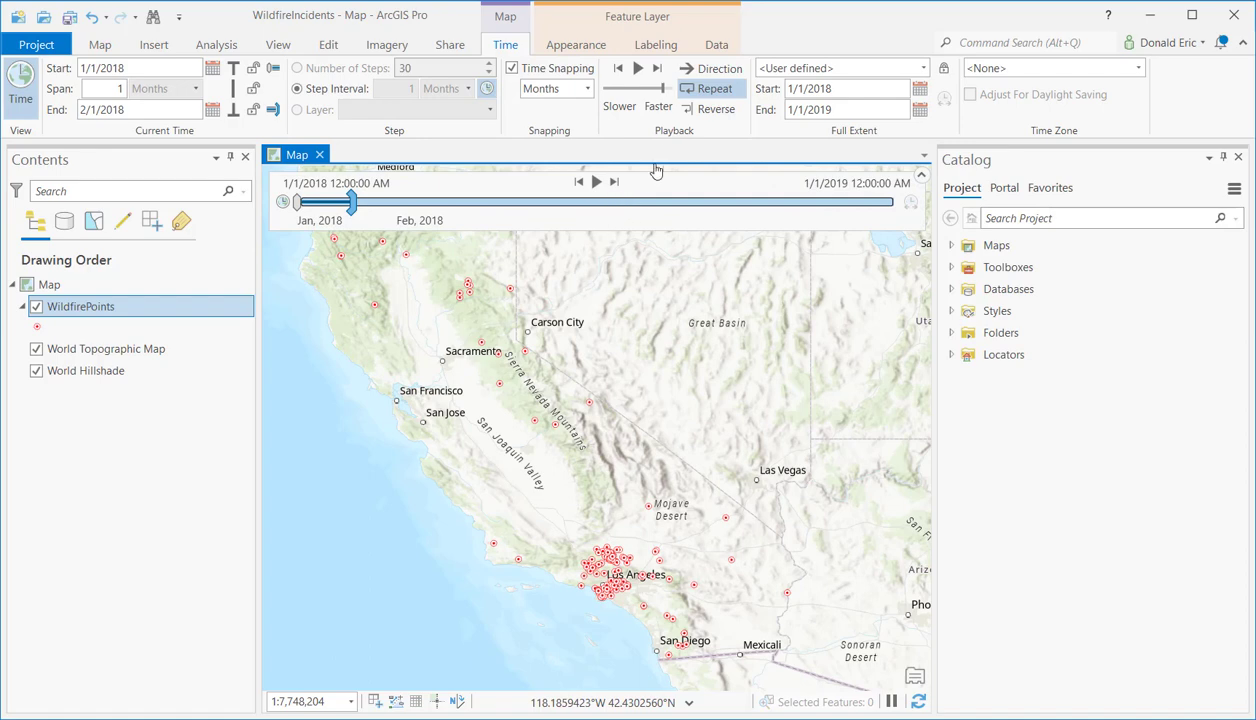
mouse_move(617, 209)
mouse_move(347, 203)
left_click(616, 186)
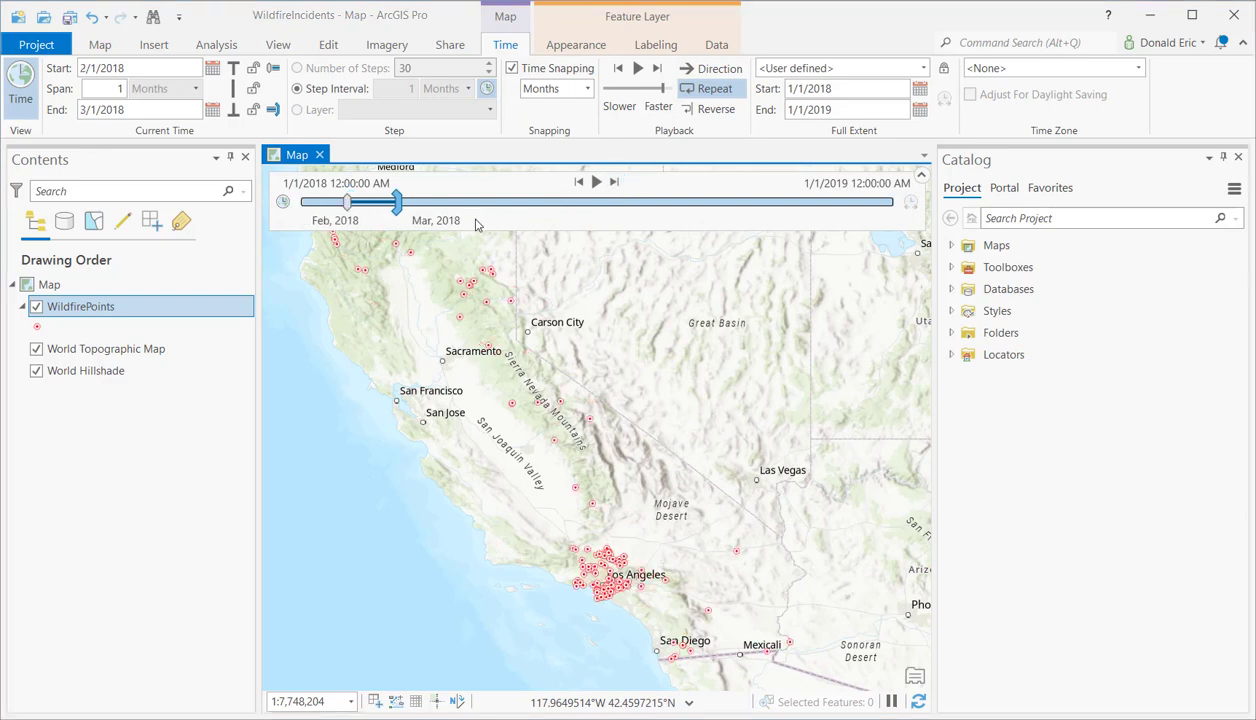
- Step forward to March 2018, then back twice to January 2018
left_click(658, 70)
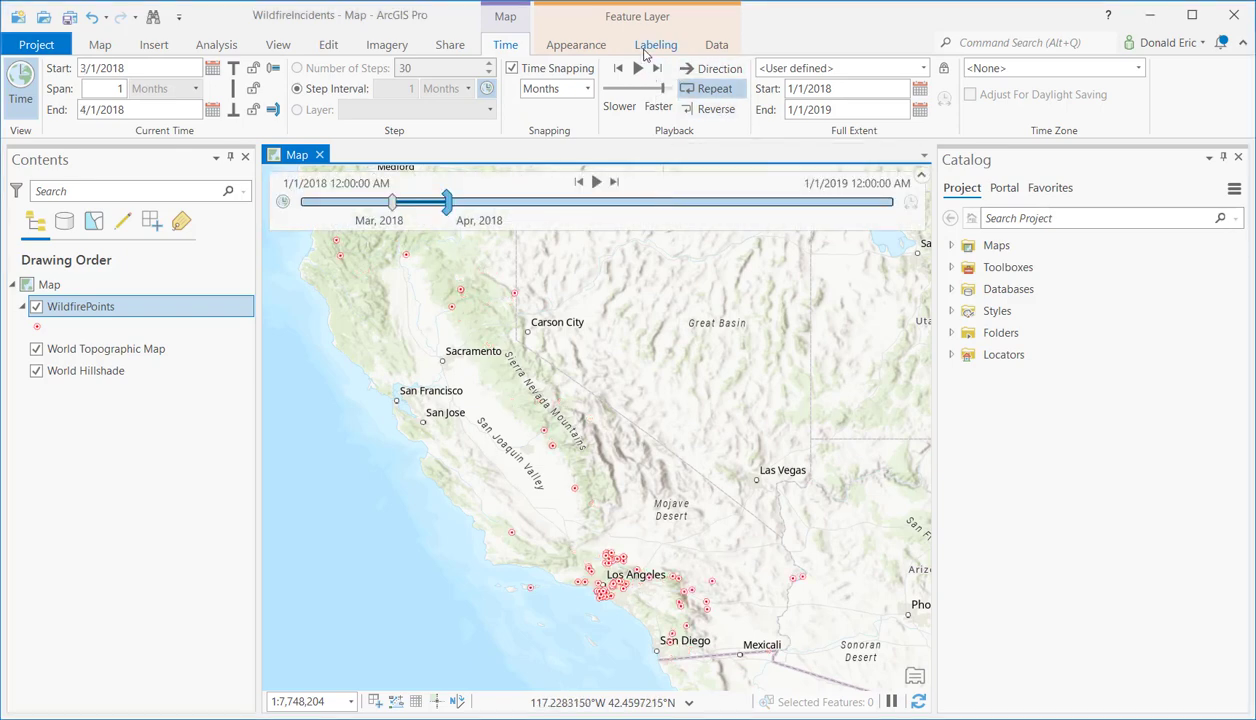
left_click(616, 69)
left_click(617, 70)
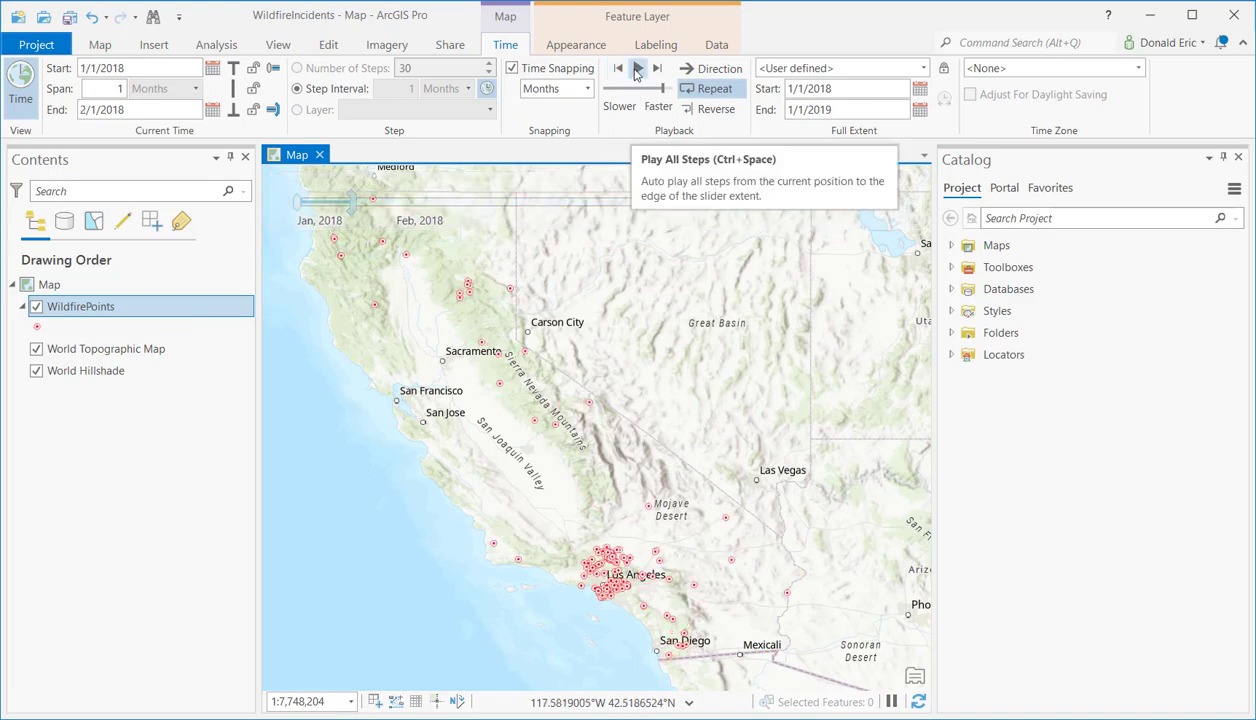
- Play the monthly animation with Repeat toggled on then off, pausing at September 2018
mouse_move(590, 187)
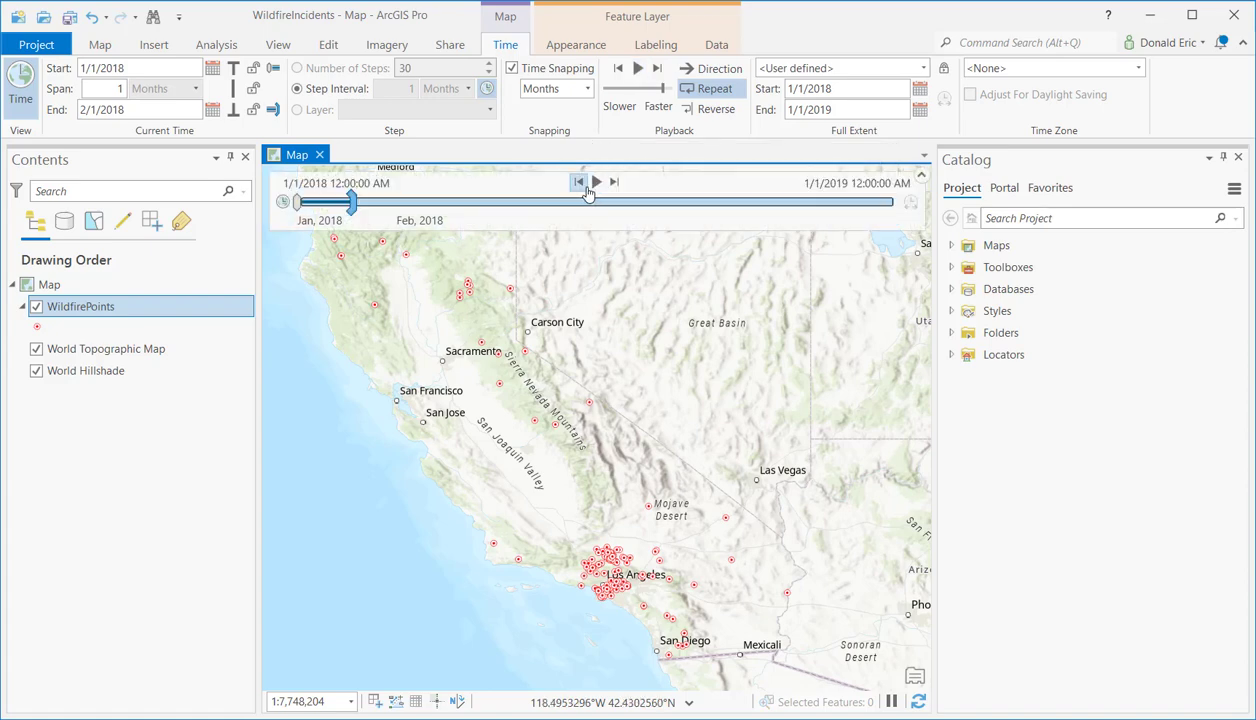
left_click(597, 184)
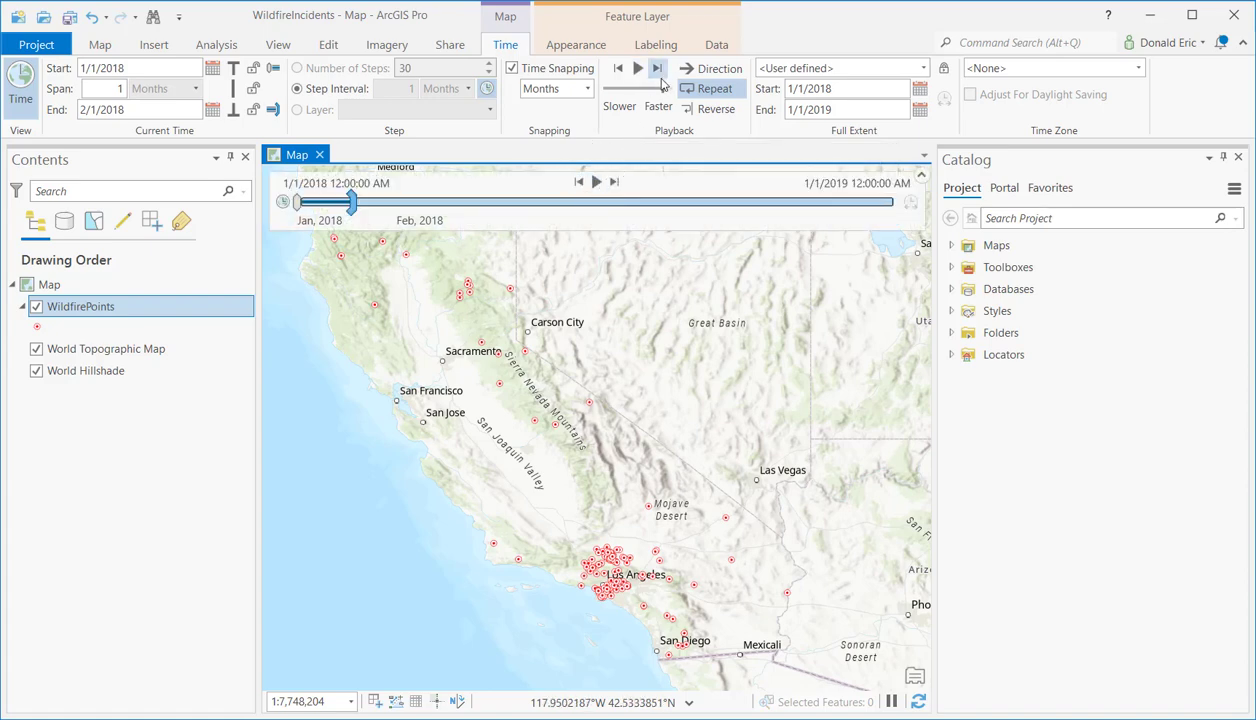
left_click(596, 184)
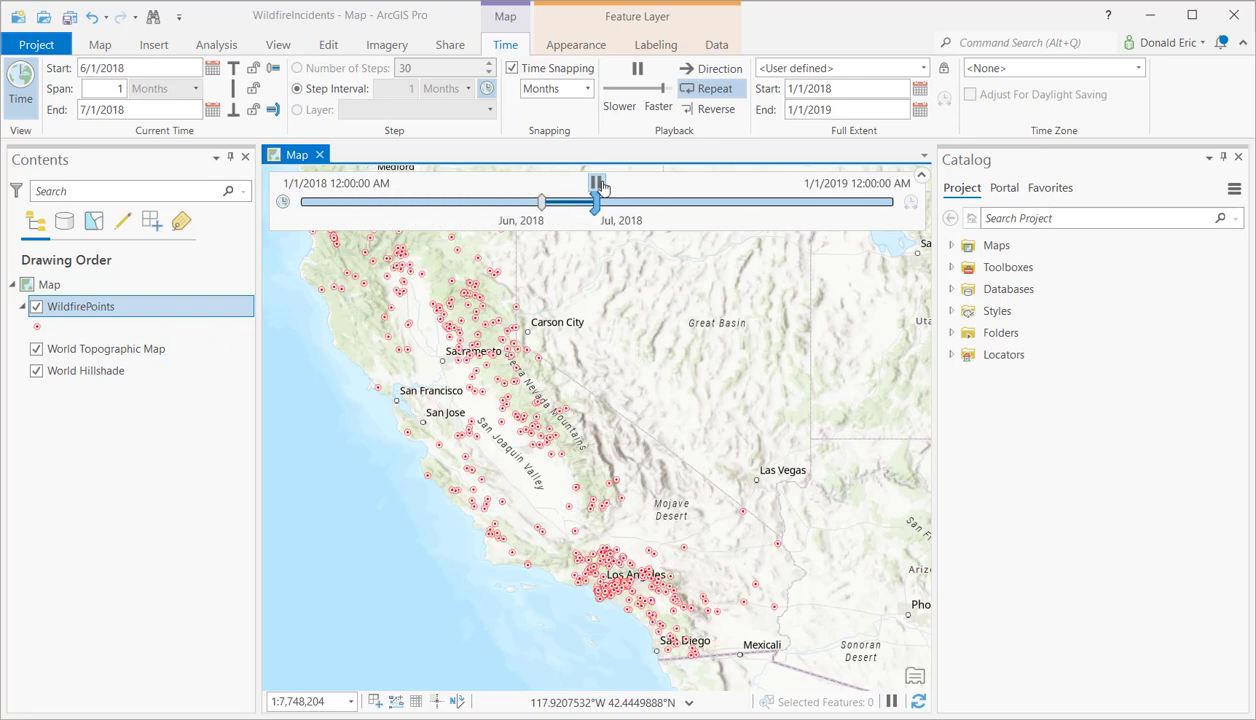
left_click(712, 91)
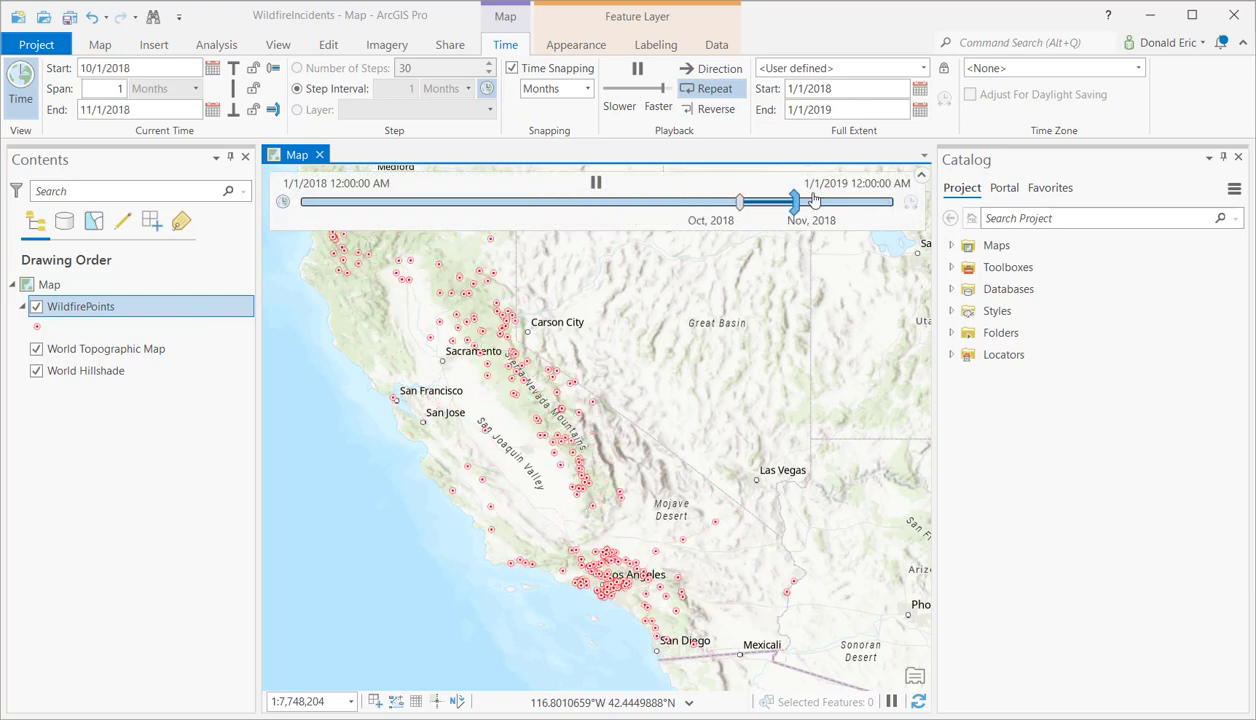
left_click(710, 92)
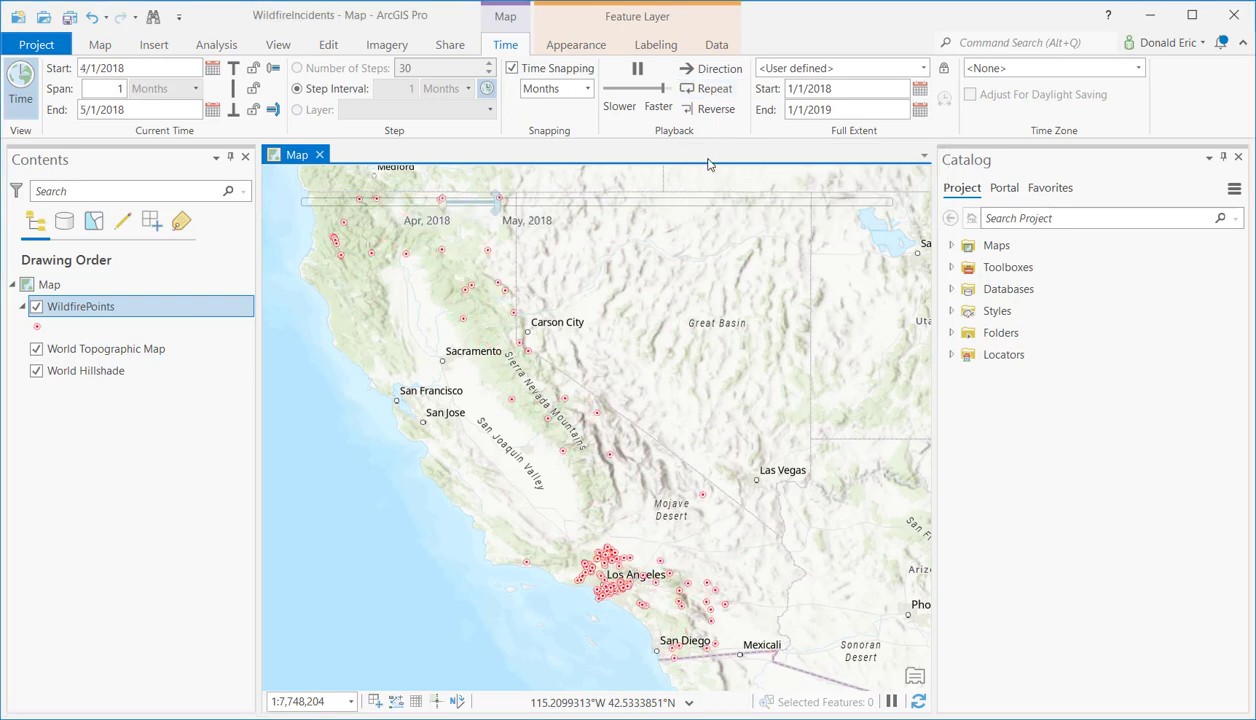
left_click(637, 68)
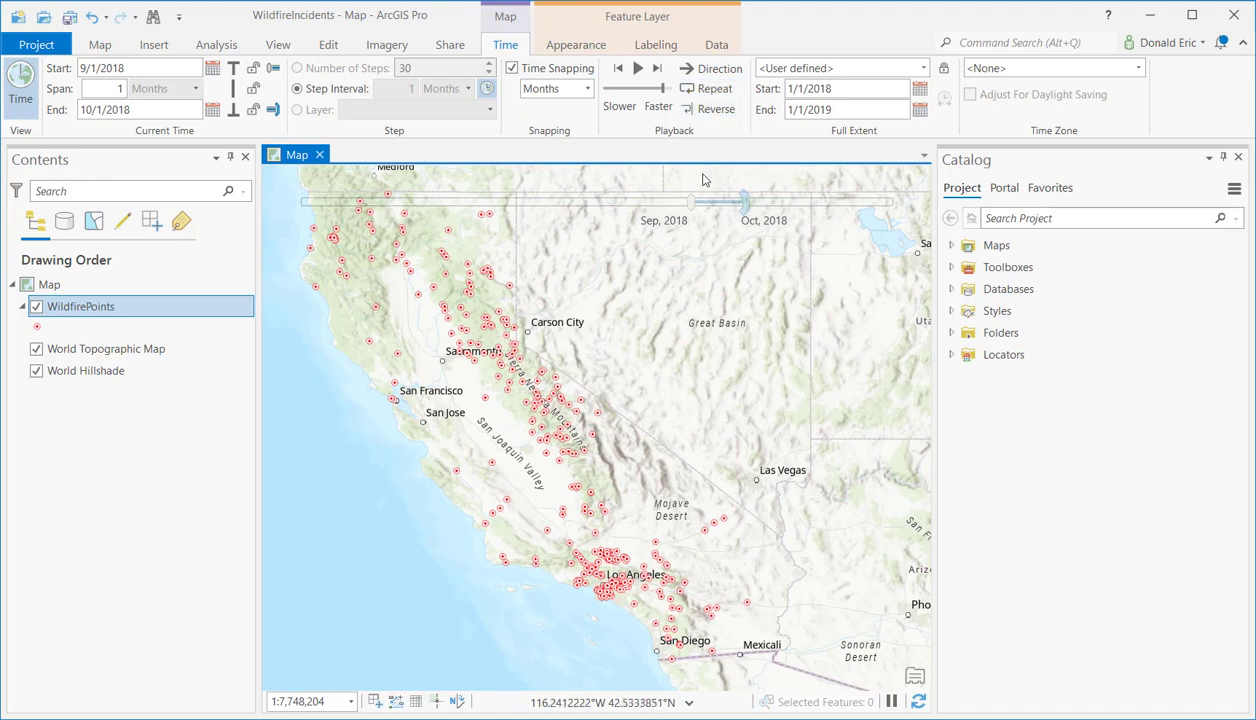
- Turn on Reverse playback, leaving Repeat off
left_click(712, 89)
left_click(712, 109)
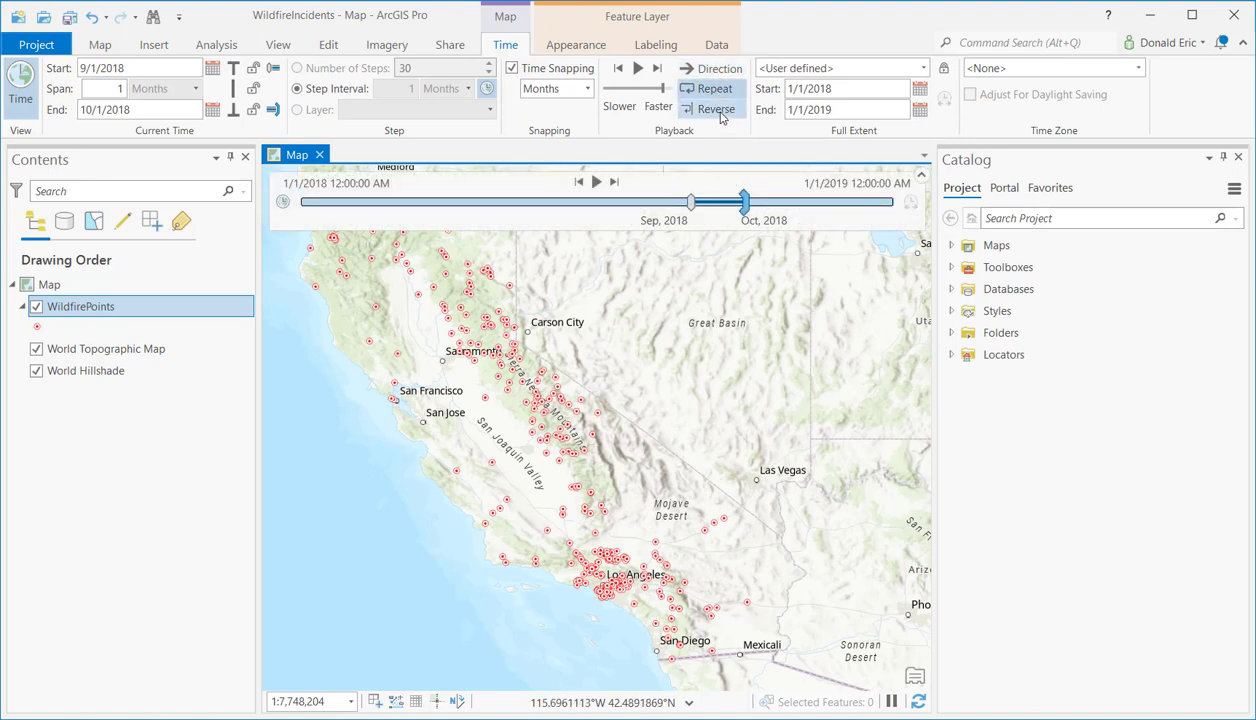
left_click(712, 89)
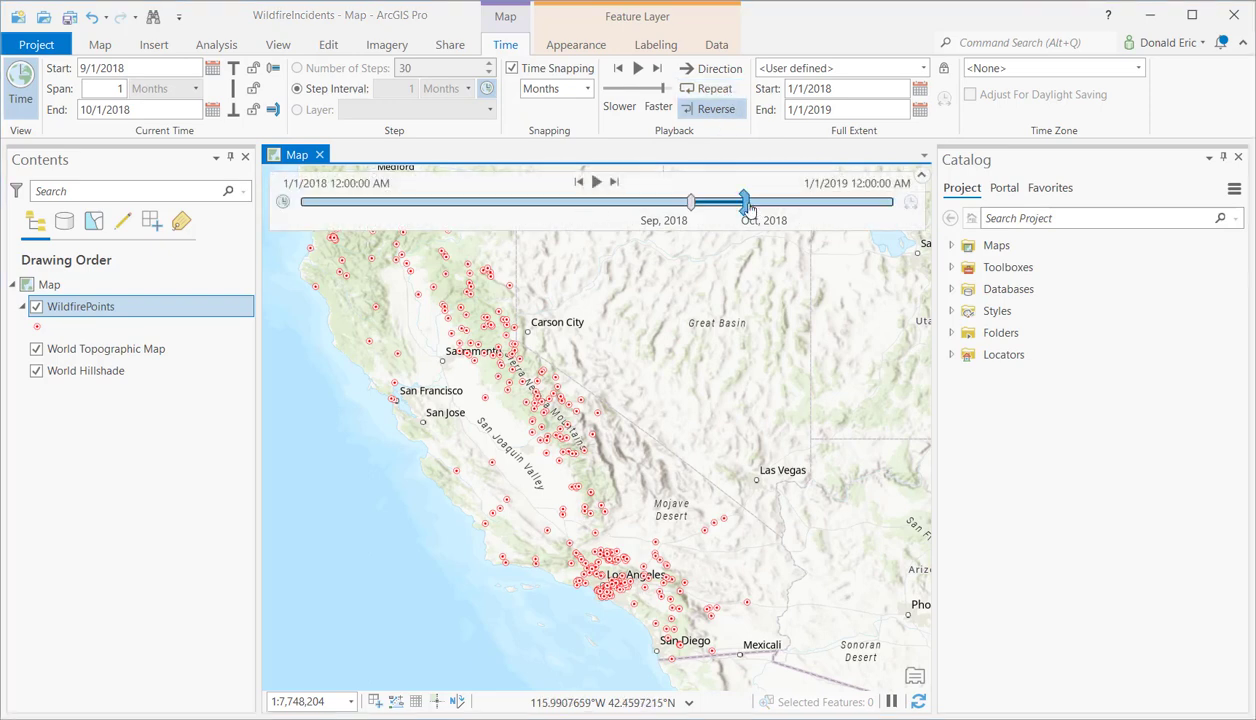
- Move the window back to January 2018, replay it, and slow the playback speed
left_click_drag(748, 207, 350, 204)
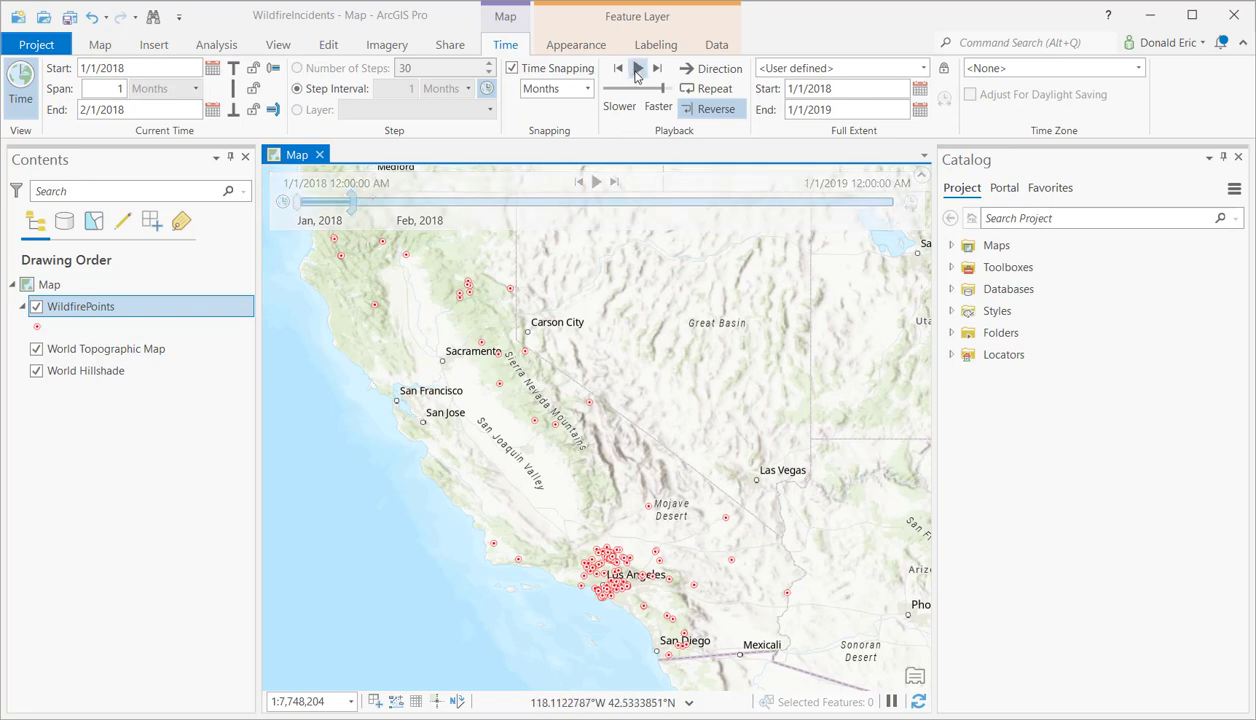
left_click(596, 182)
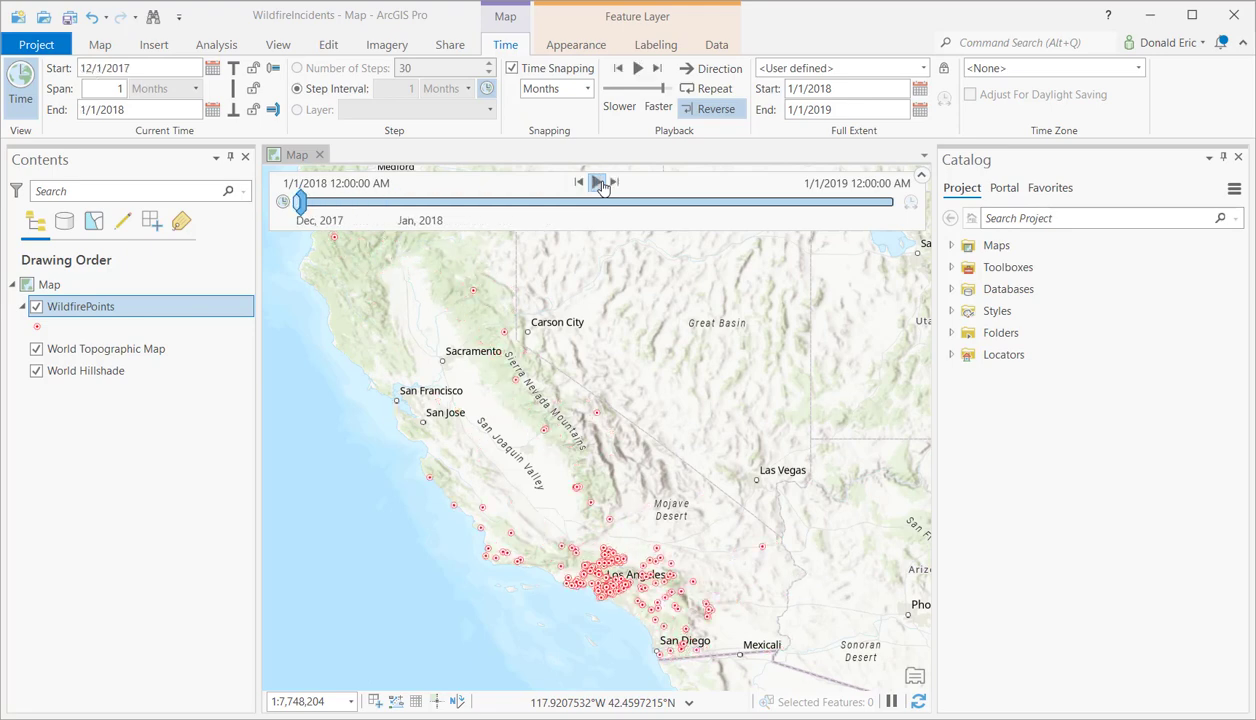
left_click(600, 184)
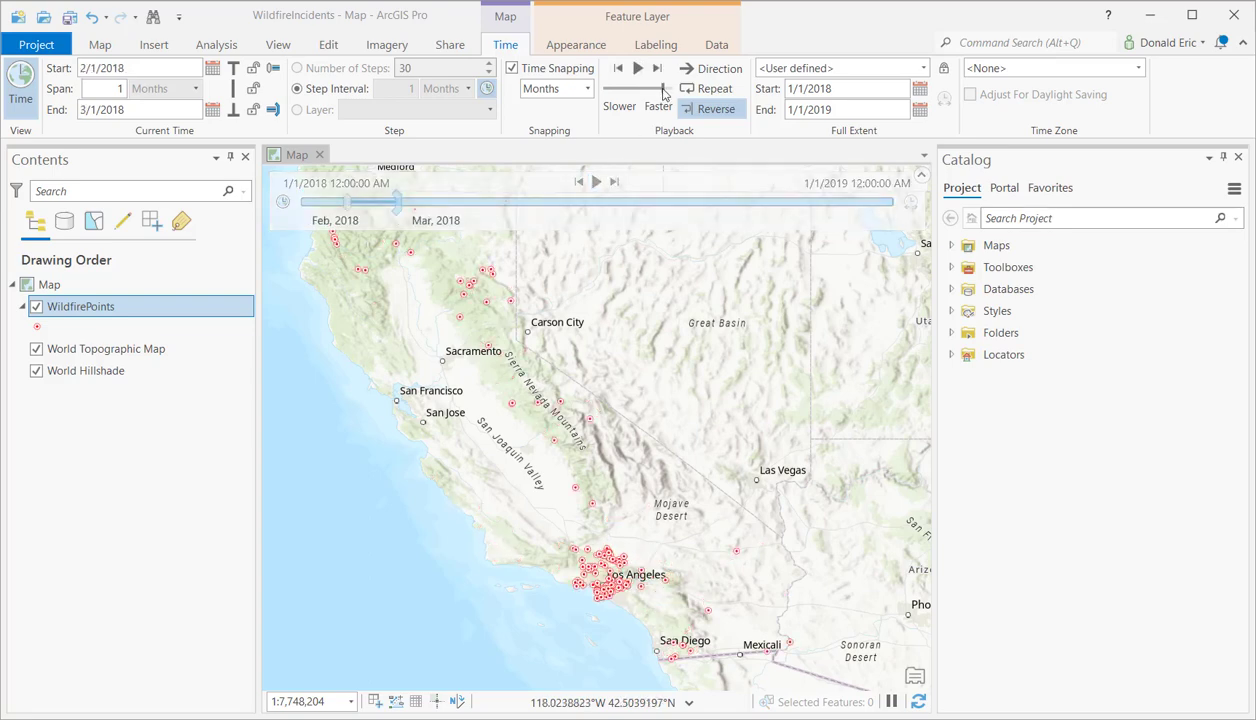
left_click_drag(663, 90, 634, 92)
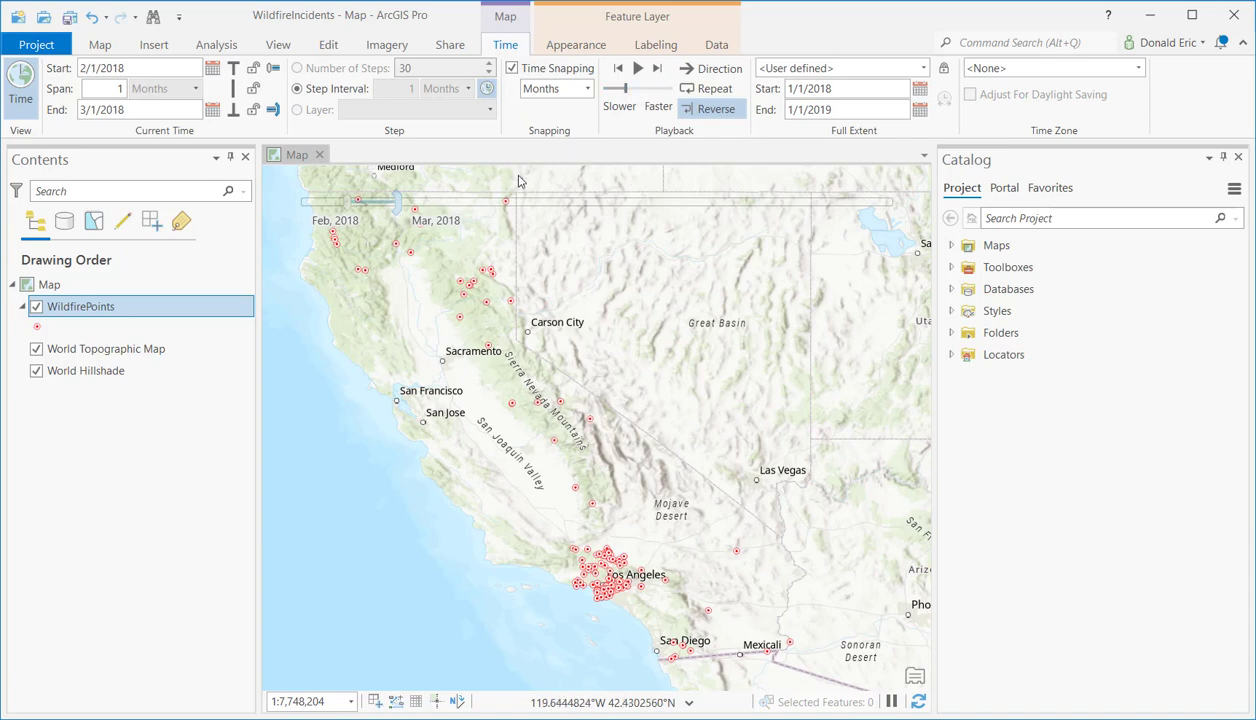
- Play the animation, pause at October 2018, and turn off reverse bounce playback
left_click(597, 185)
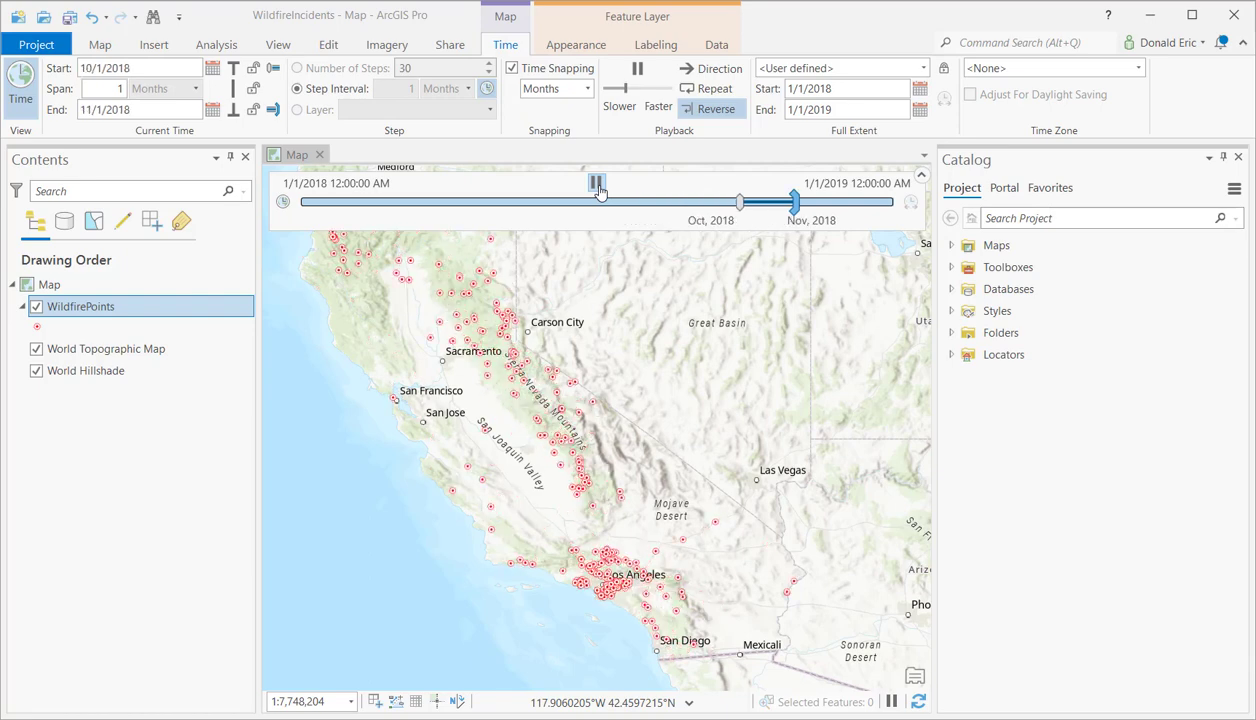
left_click(596, 186)
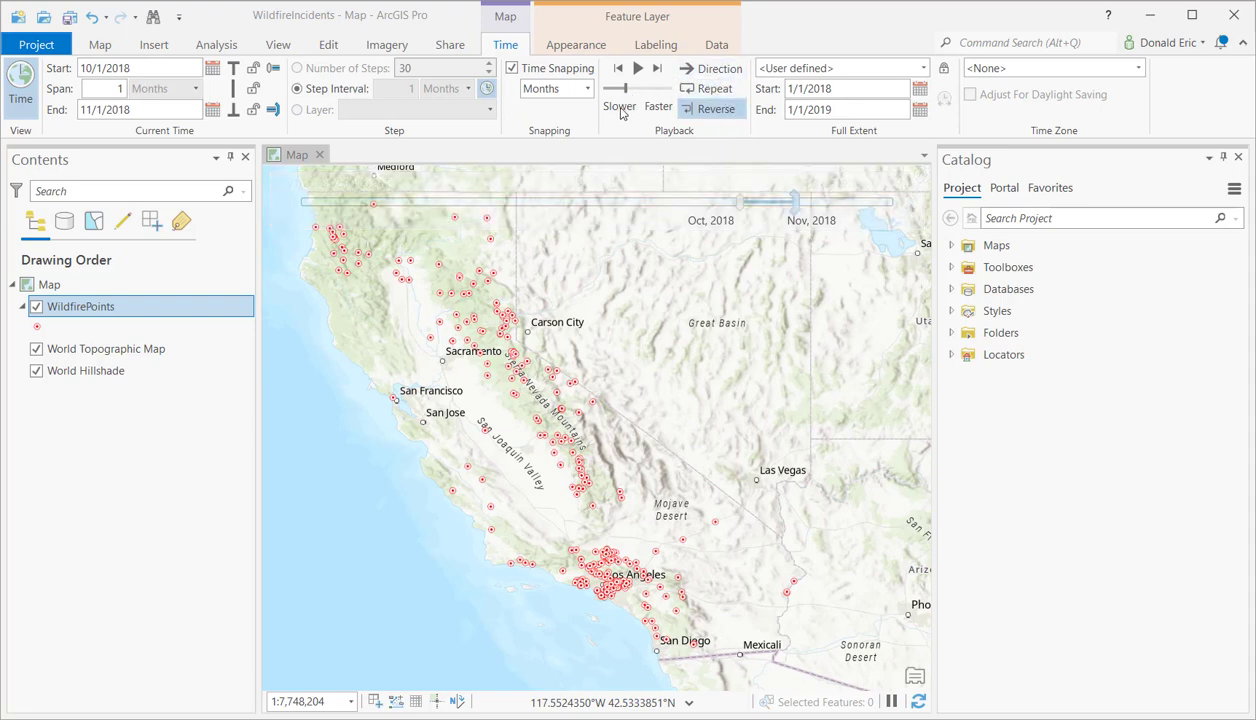
left_click(714, 108)
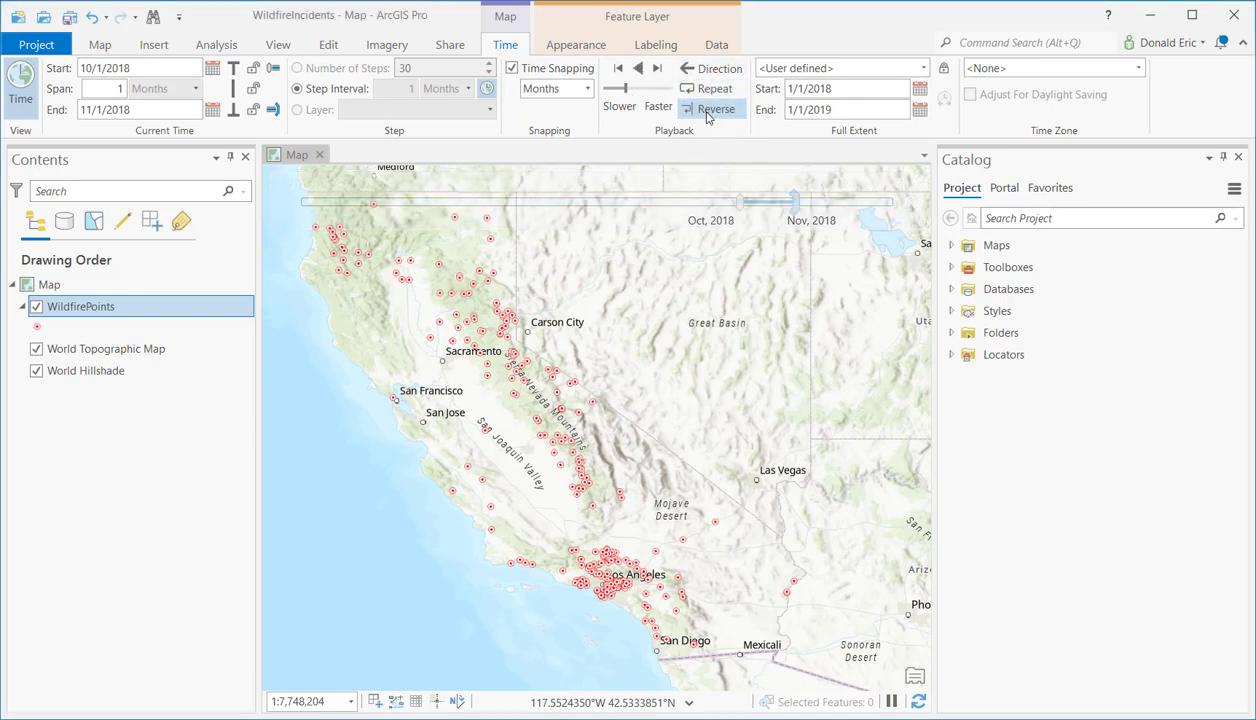
left_click(689, 75)
- Set playback direction to forward and move the window back to January 2018
left_click(689, 75)
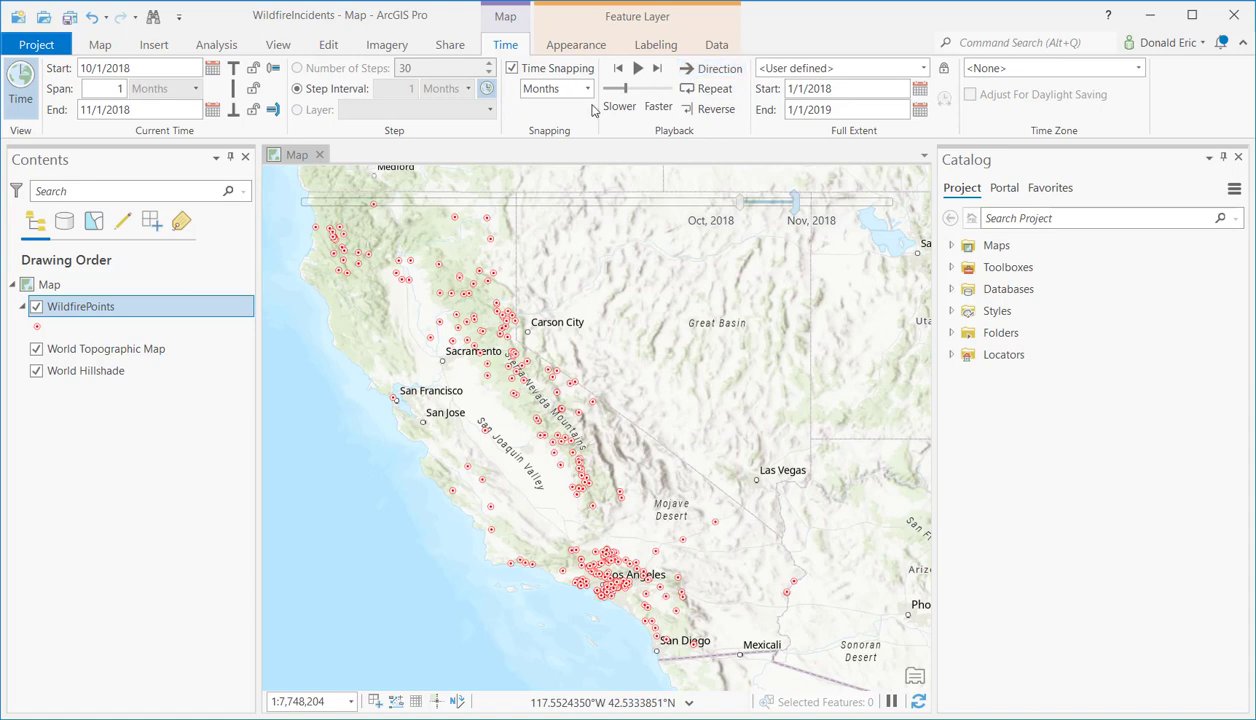
left_click(711, 73)
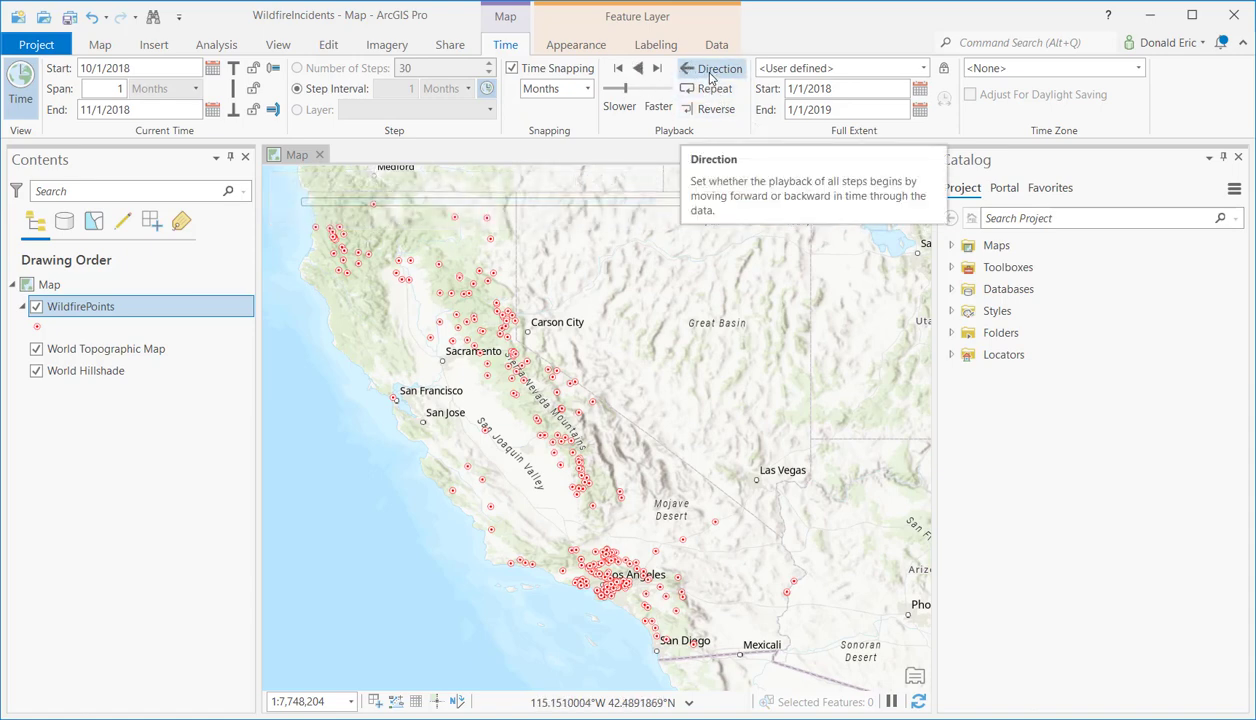
left_click(711, 73)
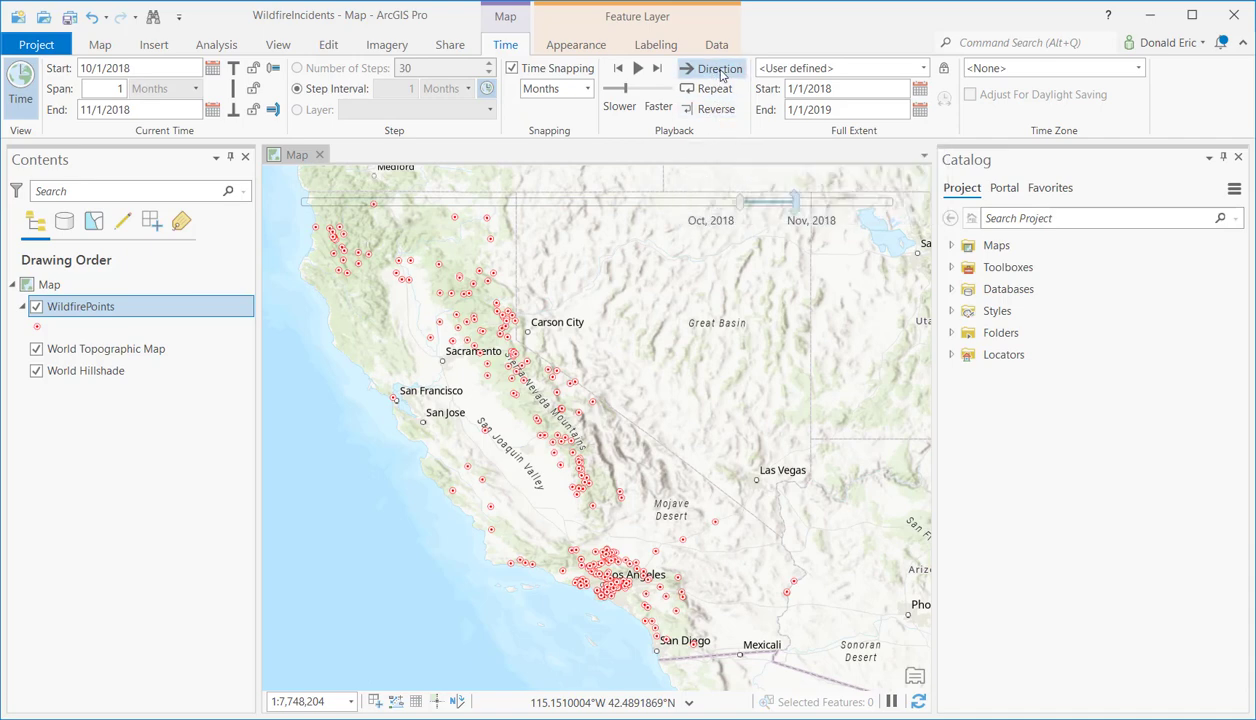
mouse_move(660, 206)
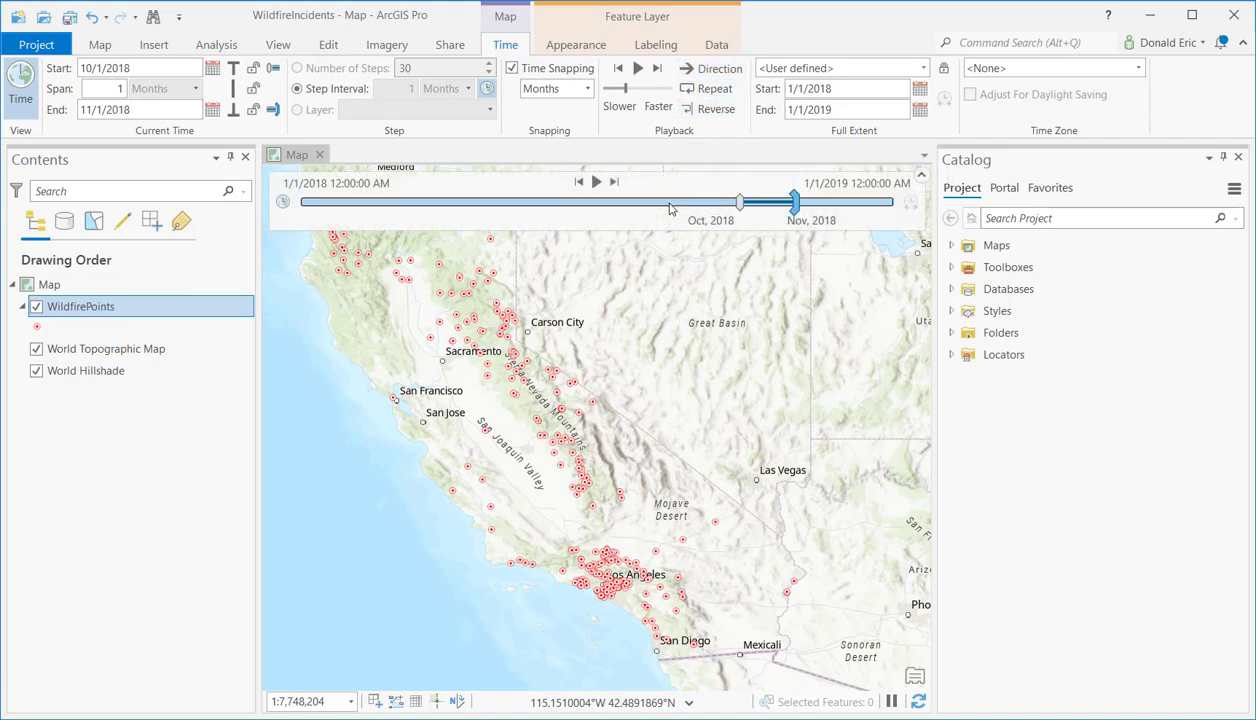
left_click_drag(795, 205, 330, 215)
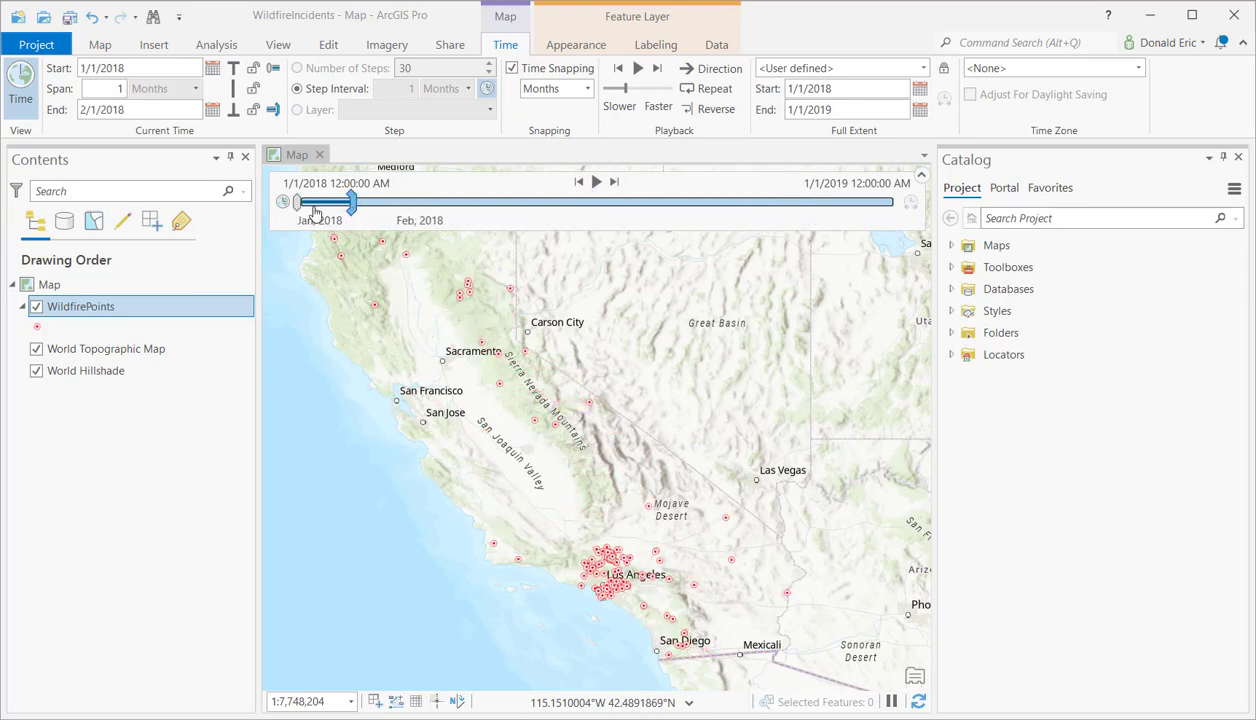
- Nudge the one-month window so it settles on 1/1/2018–2/1/2018
mouse_move(332, 208)
left_mouse_down()
mouse_move(727, 207)
mouse_move(335, 218)
left_mouse_up()
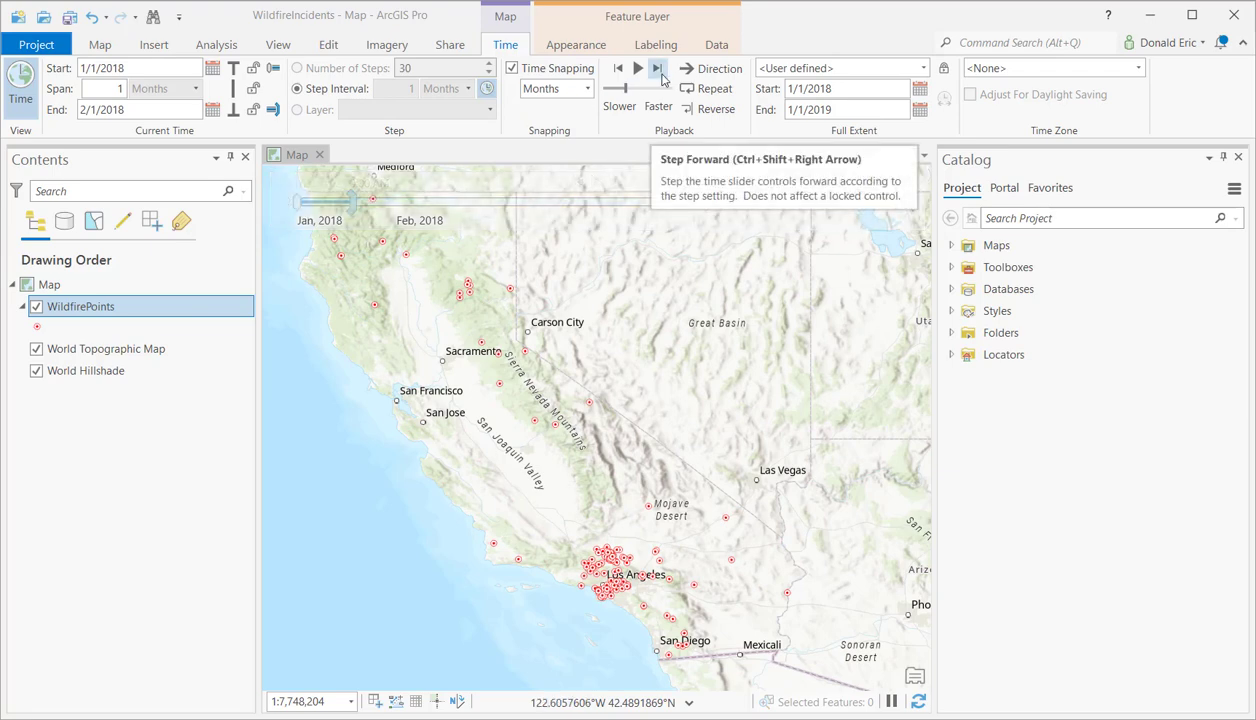
- Stretch the time window to a three-month span, 1/1/2018 to 4/1/2018
mouse_move(318, 203)
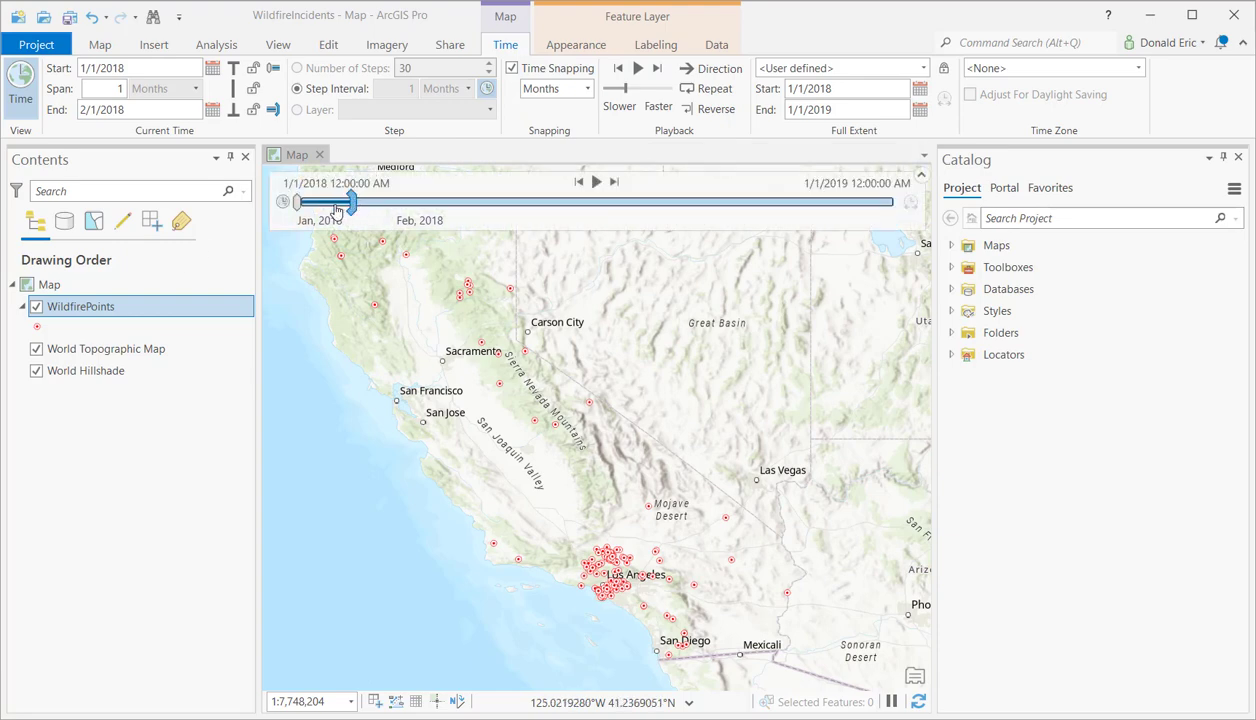
left_click_drag(343, 204, 443, 203)
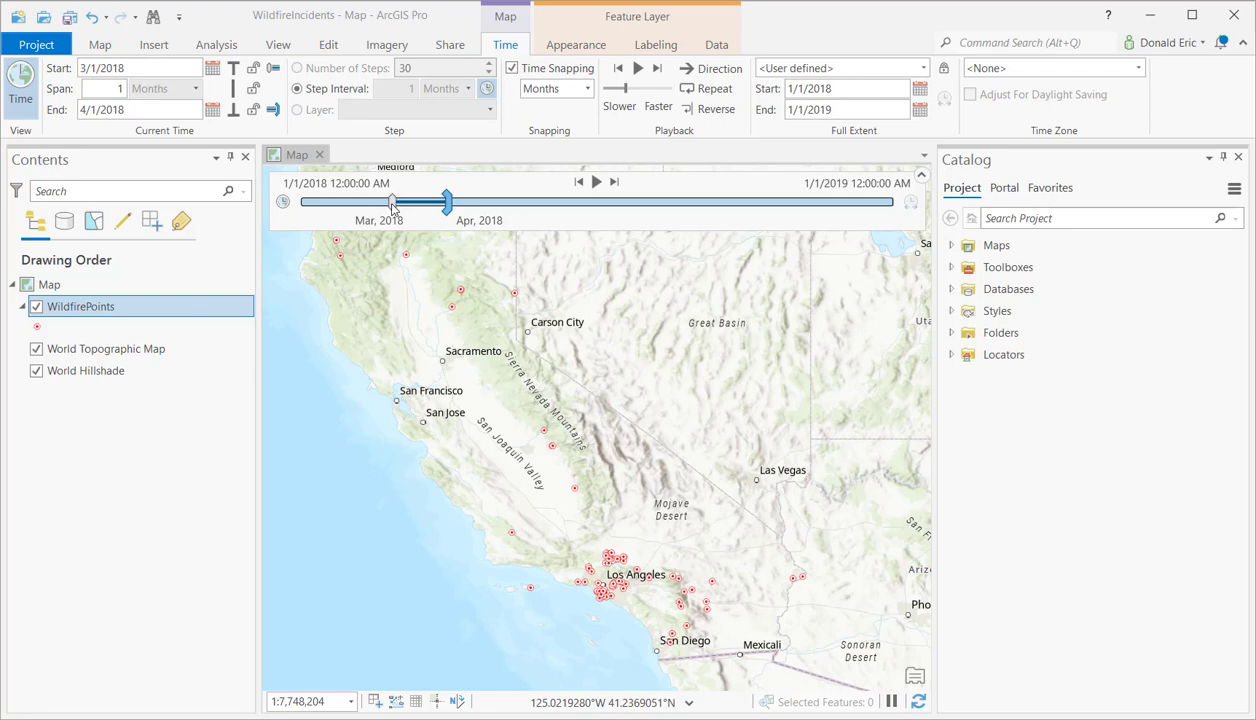
left_click_drag(390, 204, 298, 203)
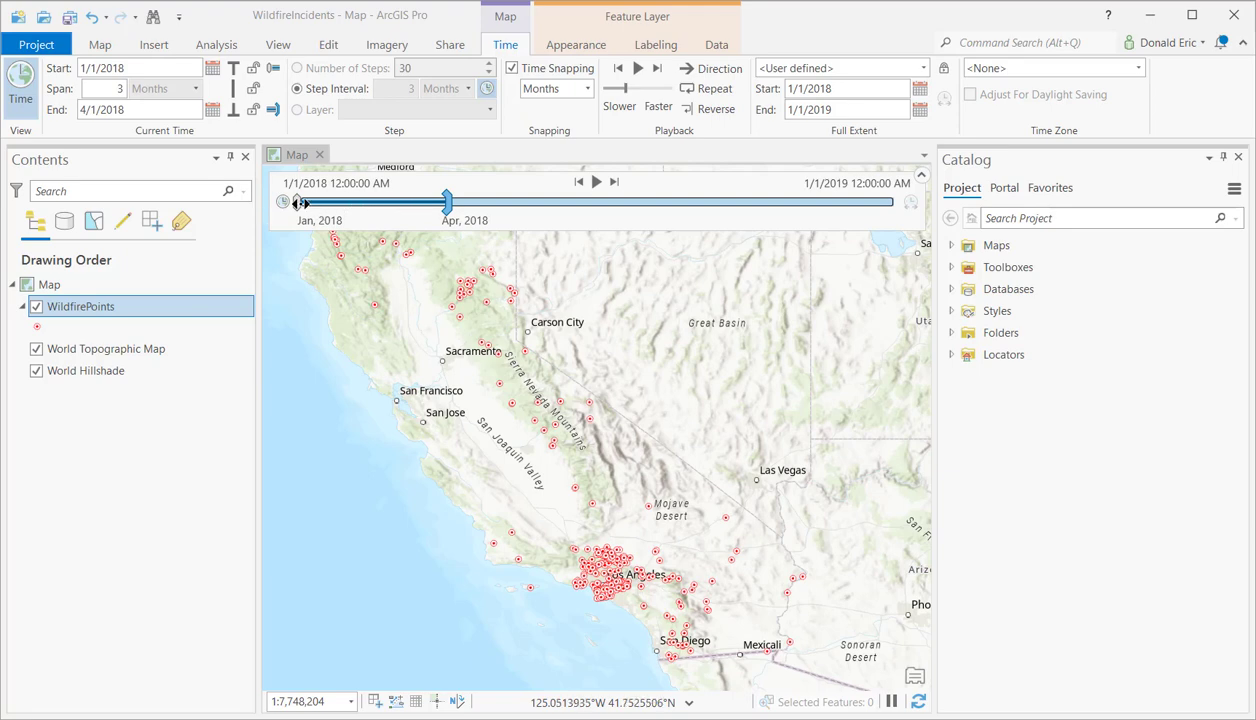
mouse_move(297, 201)
left_mouse_down()
mouse_move(345, 202)
mouse_move(298, 201)
left_mouse_up()
left_click(595, 185)
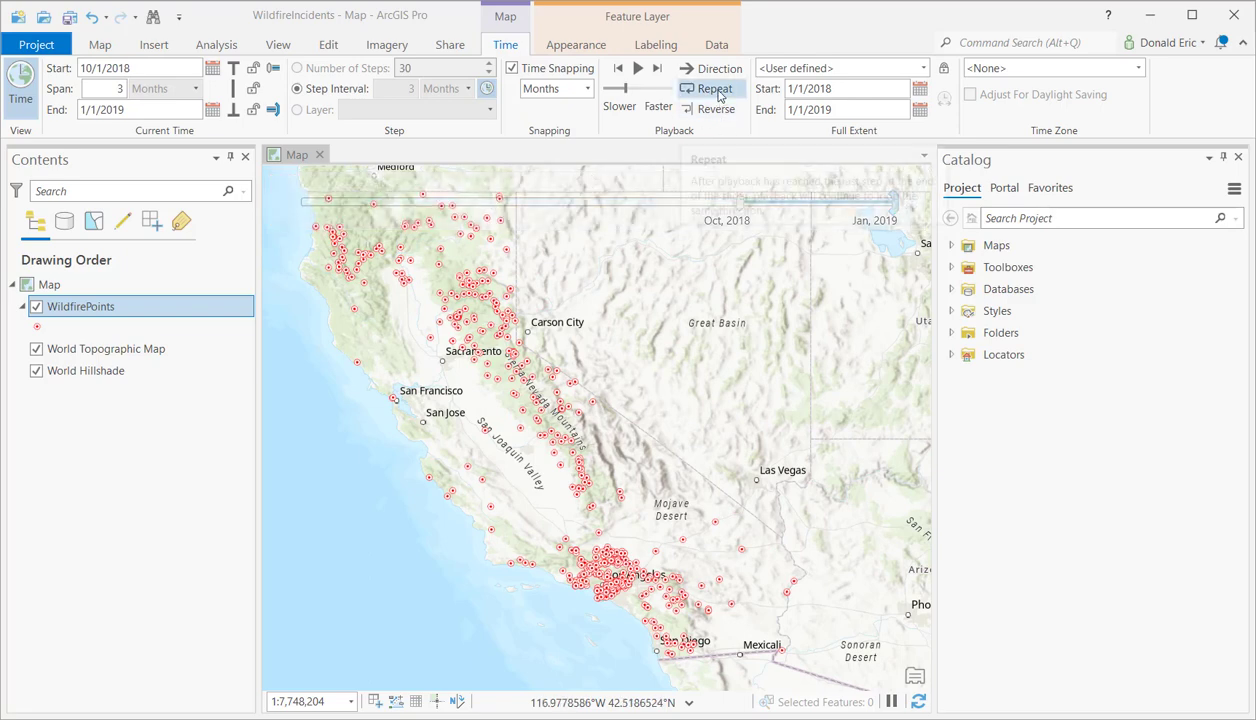
left_click_drag(833, 216, 386, 219)
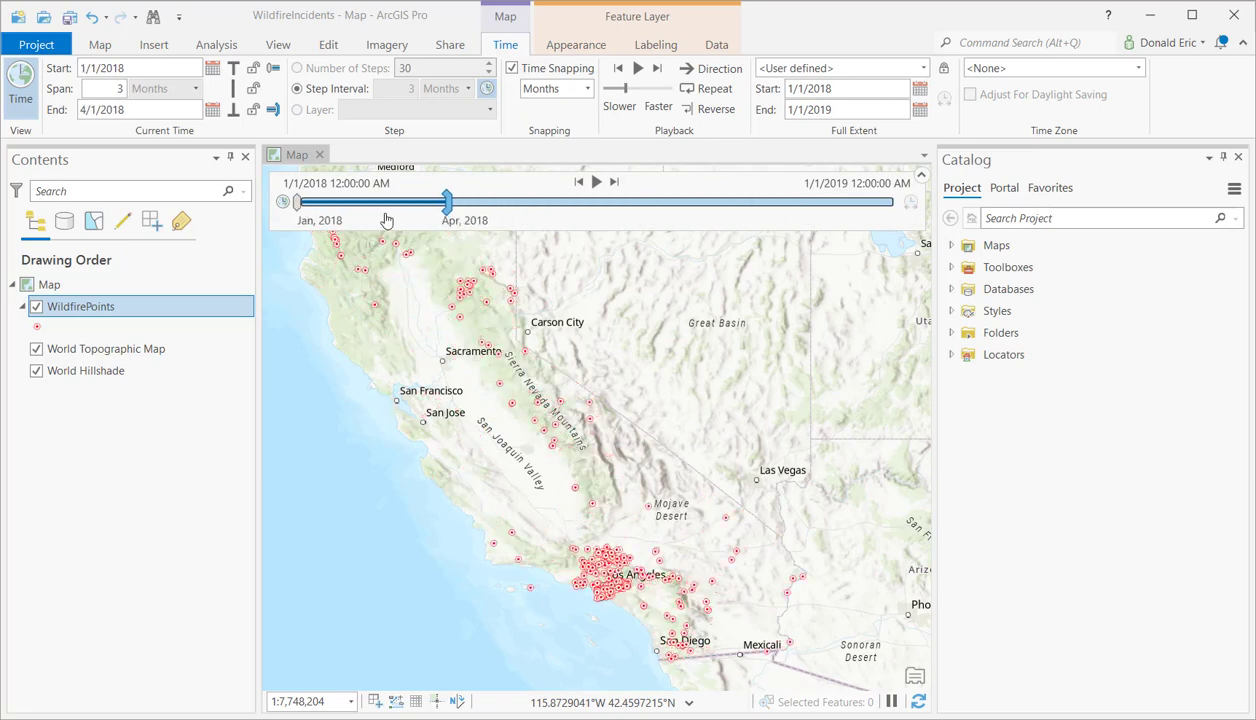
left_click(281, 210)
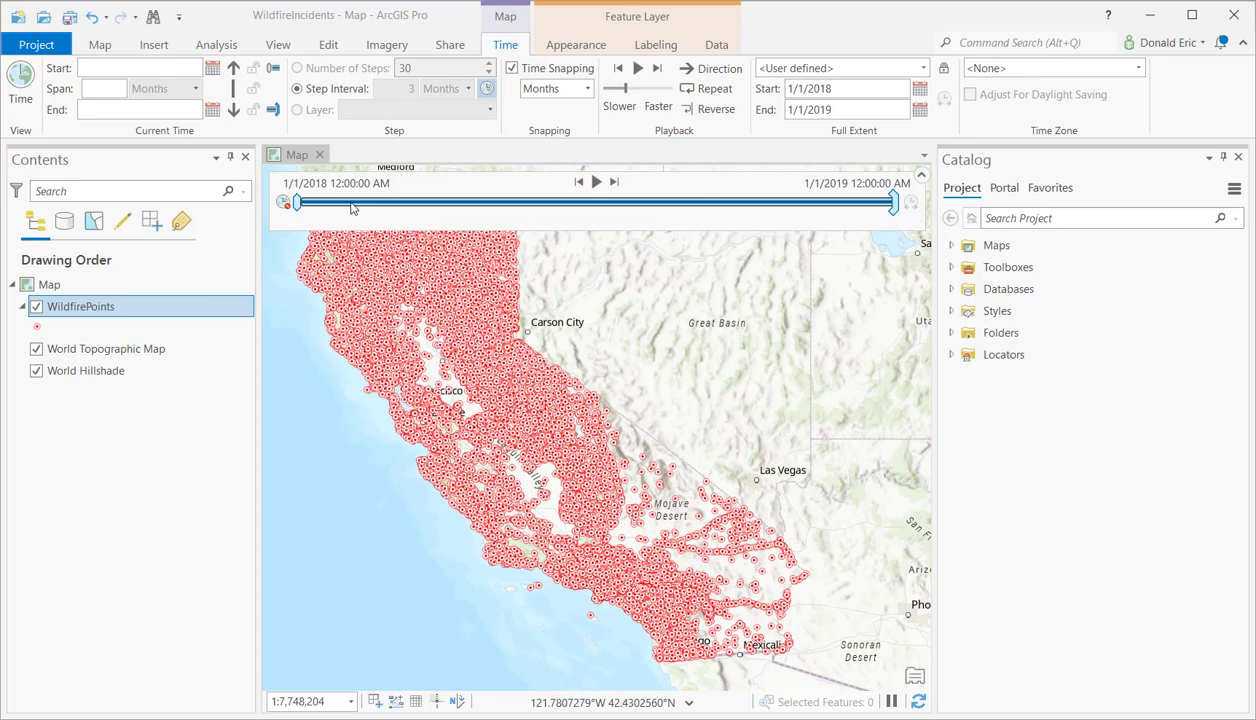
left_click(284, 204)
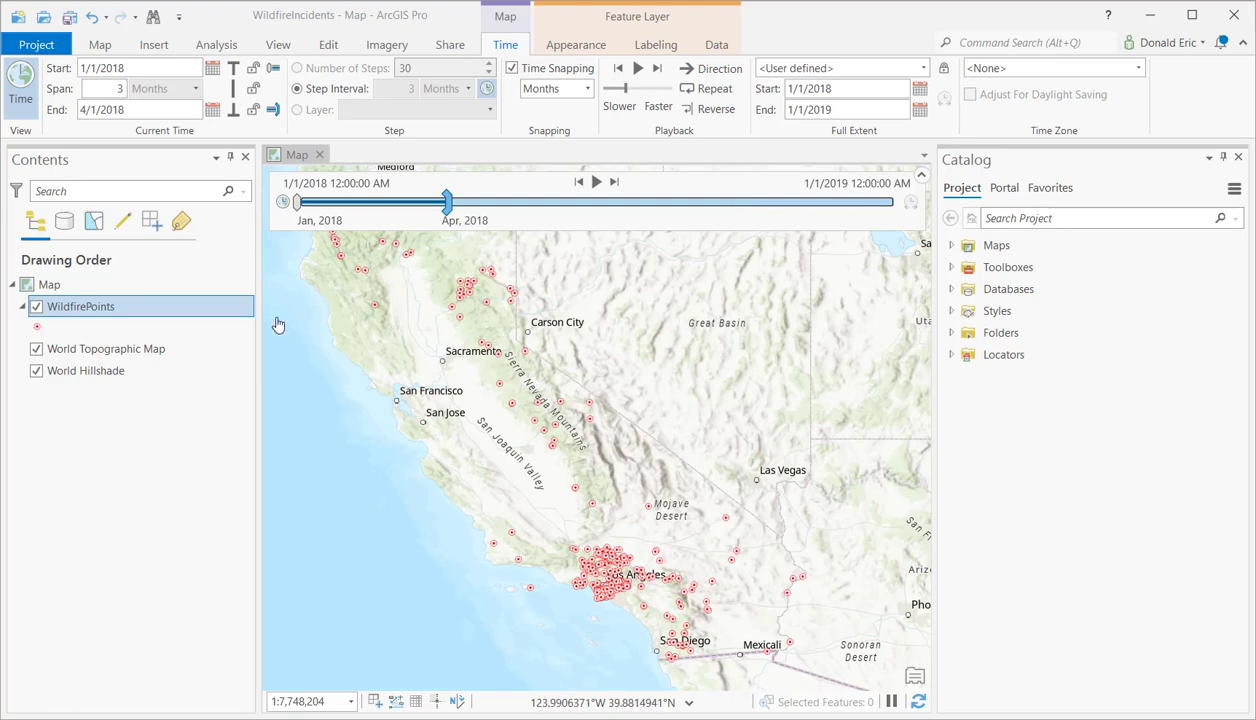
right_click(141, 314)
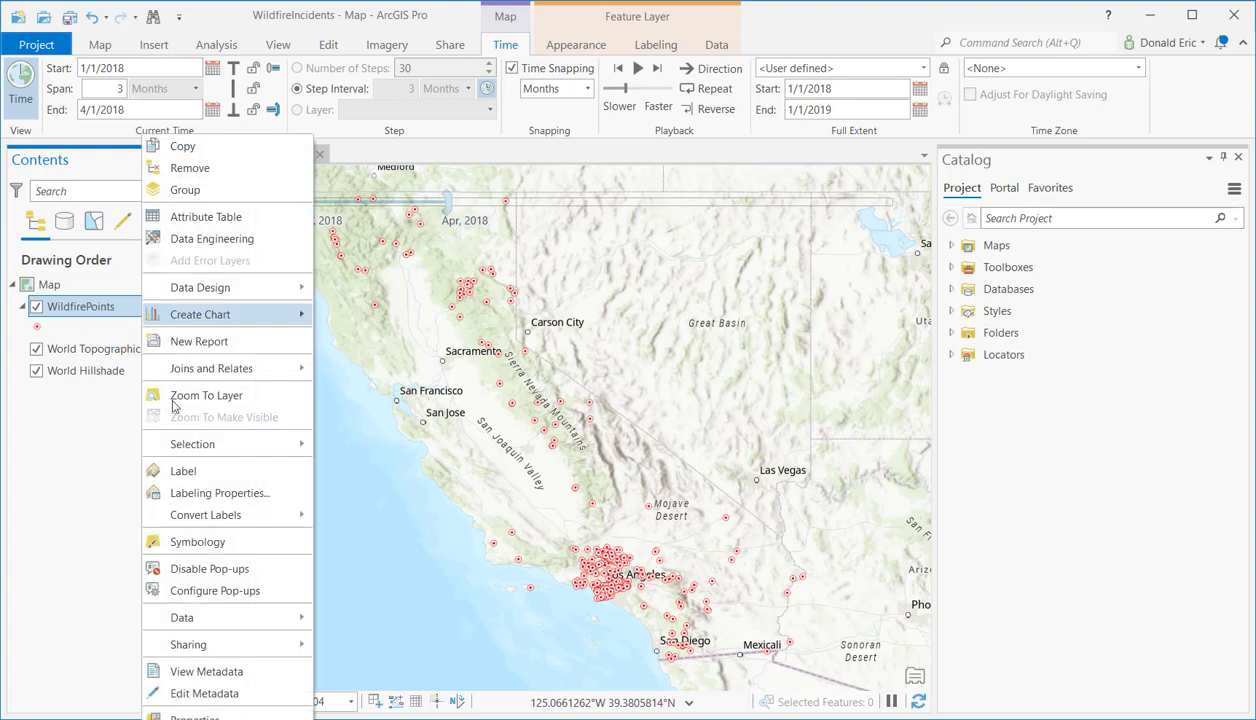
left_click(195, 716)
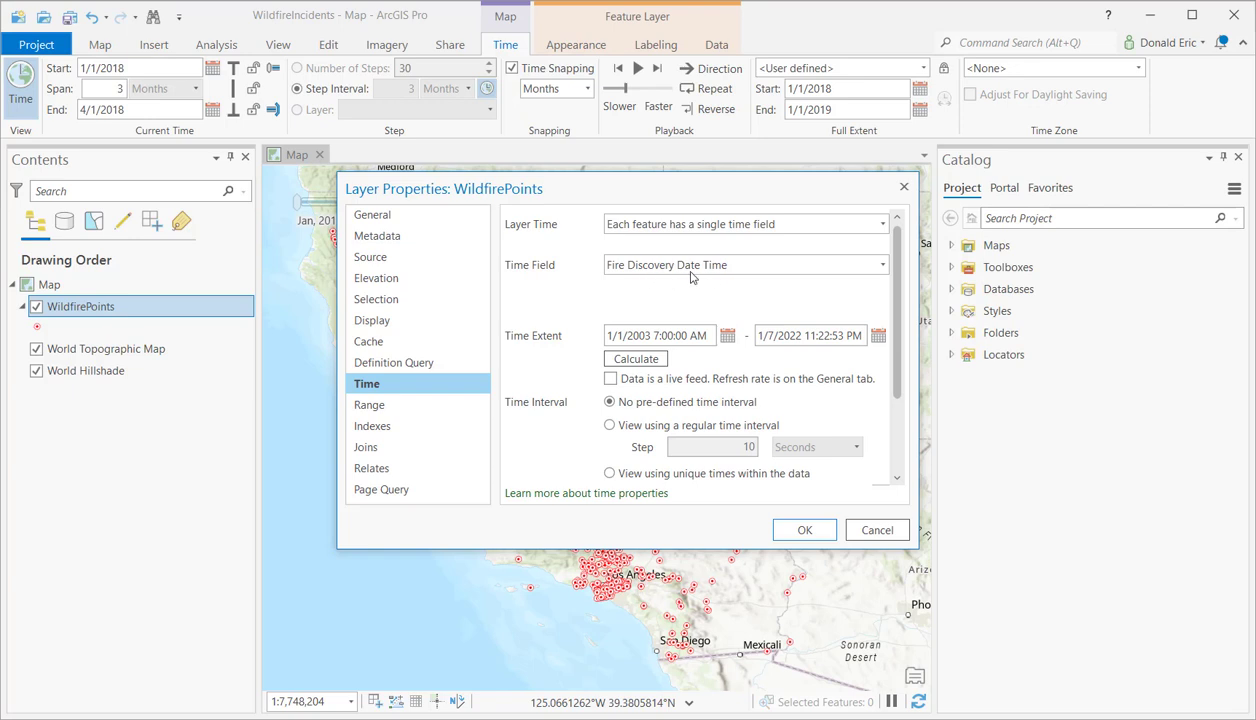
left_click(884, 228)
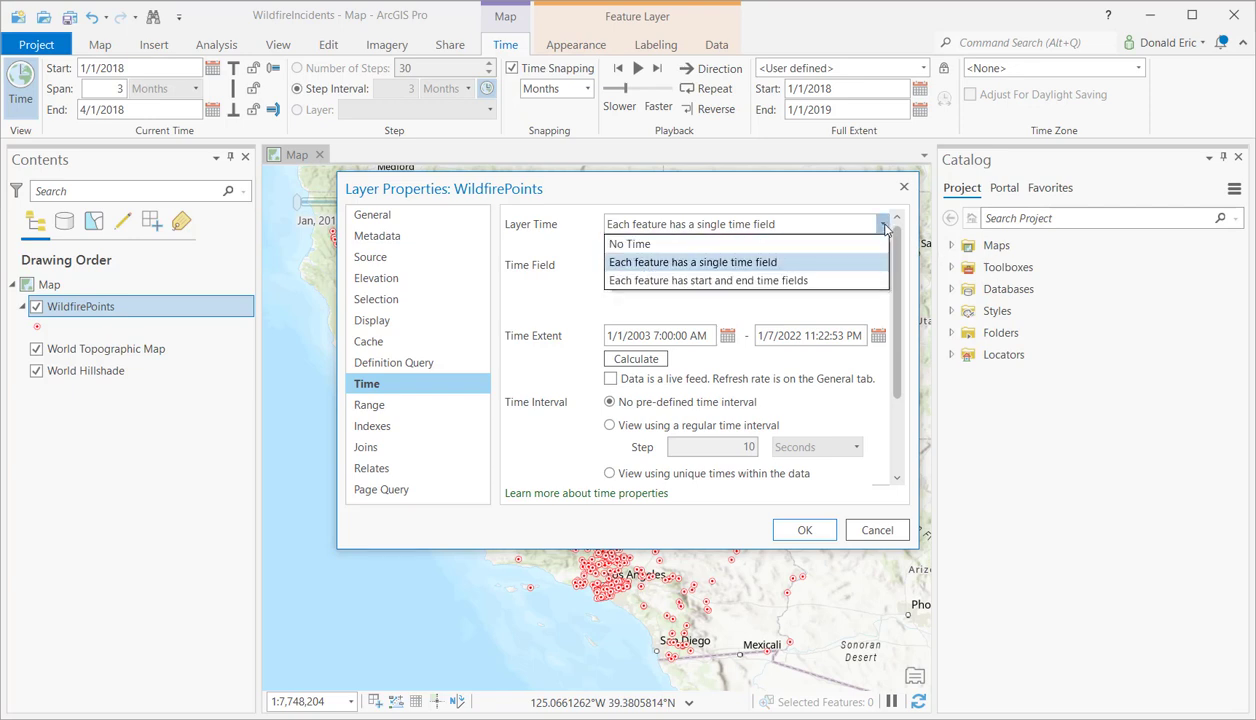
left_click(713, 282)
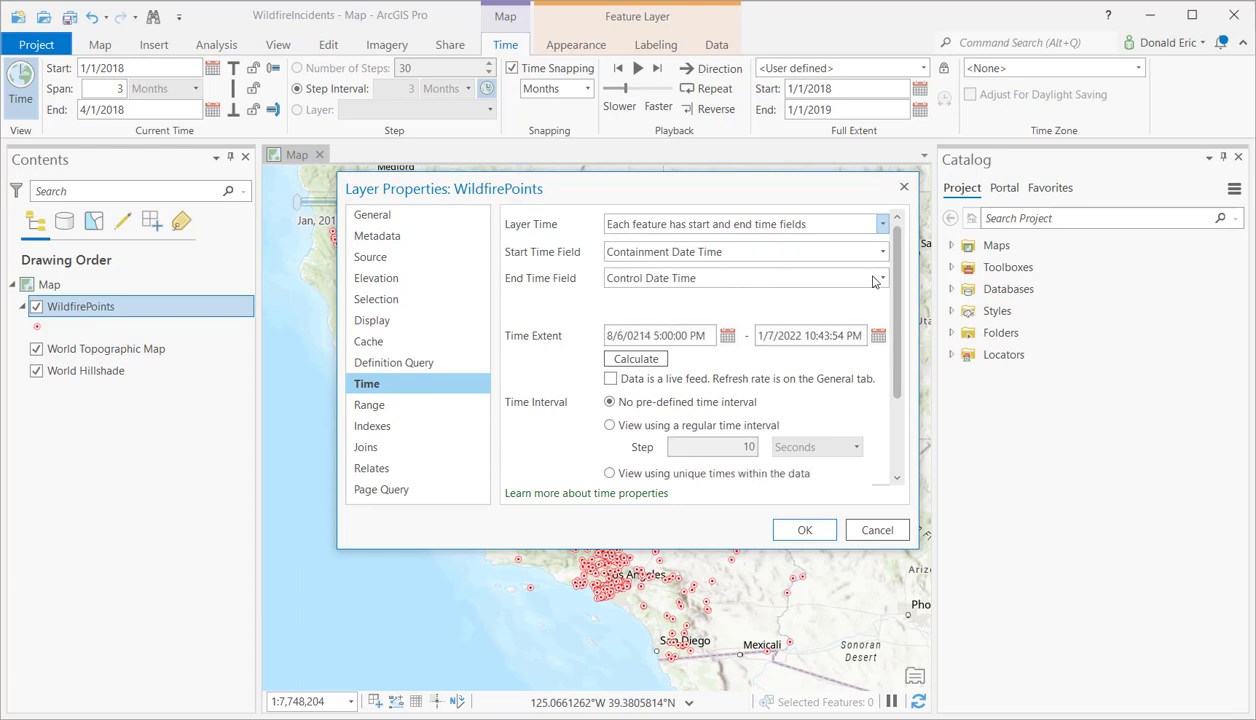
left_click(880, 279)
scroll(835, 314, "up", 1)
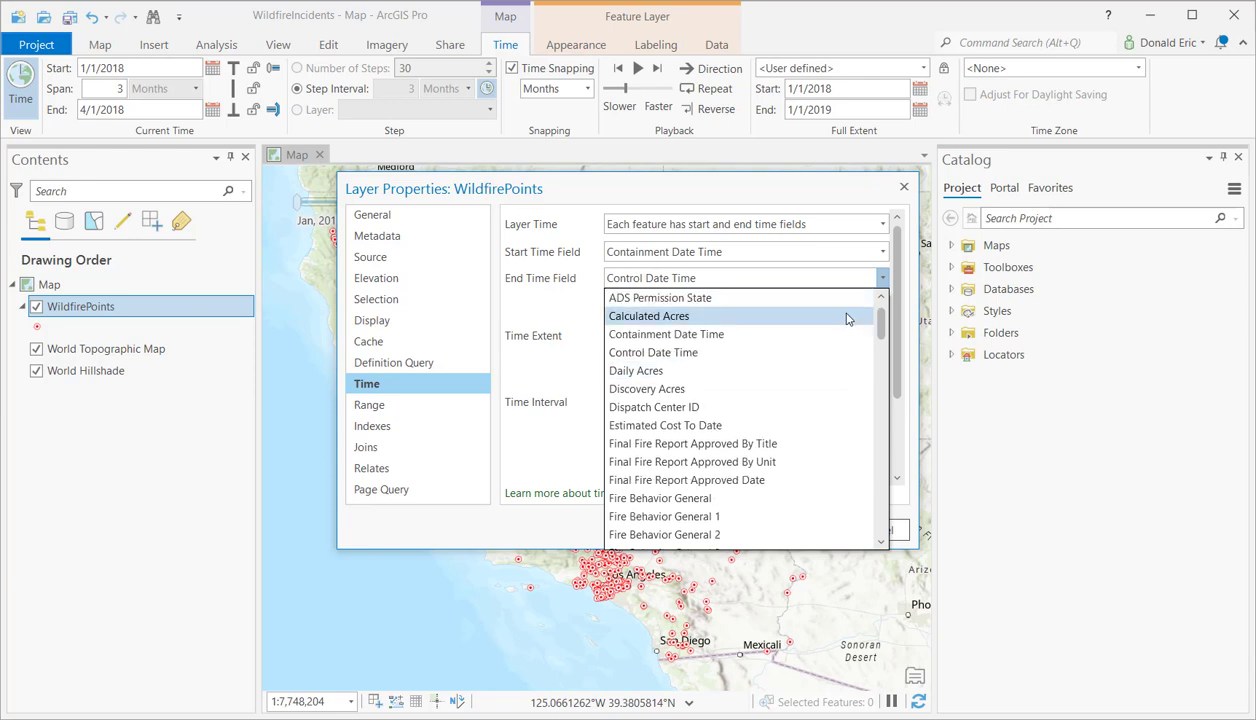
left_click(819, 341)
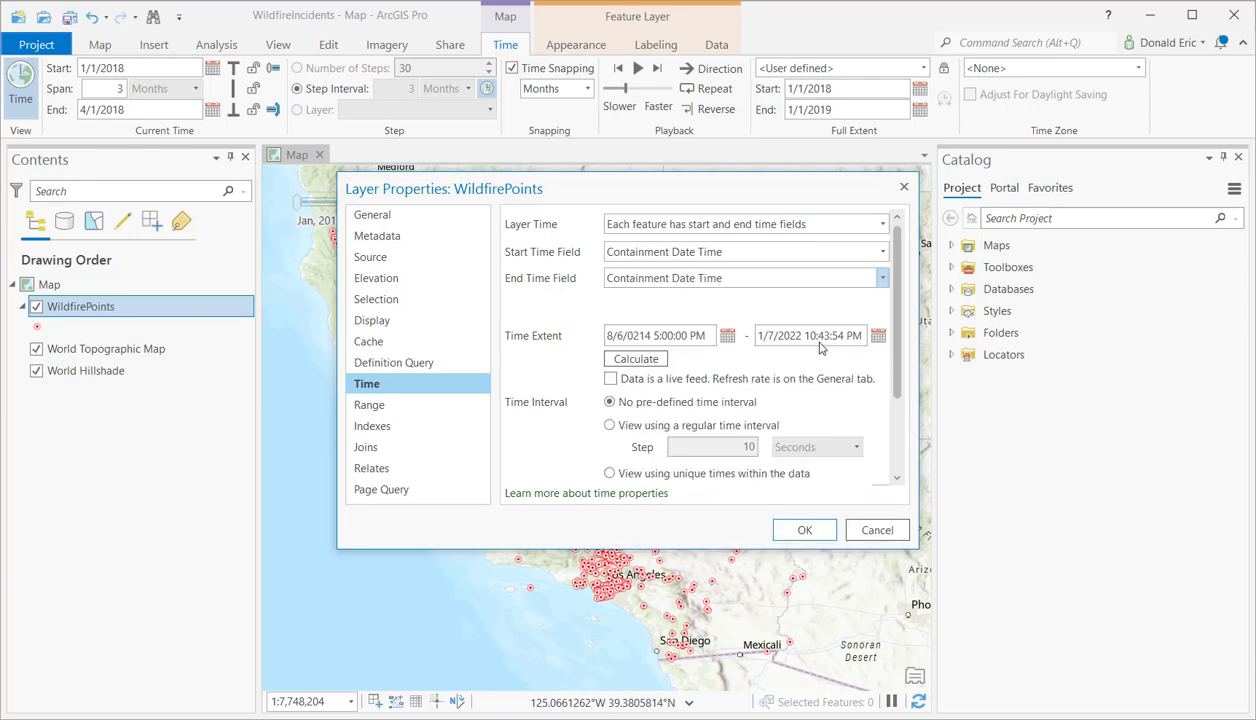
left_click(881, 252)
scroll(866, 380, "down", 3)
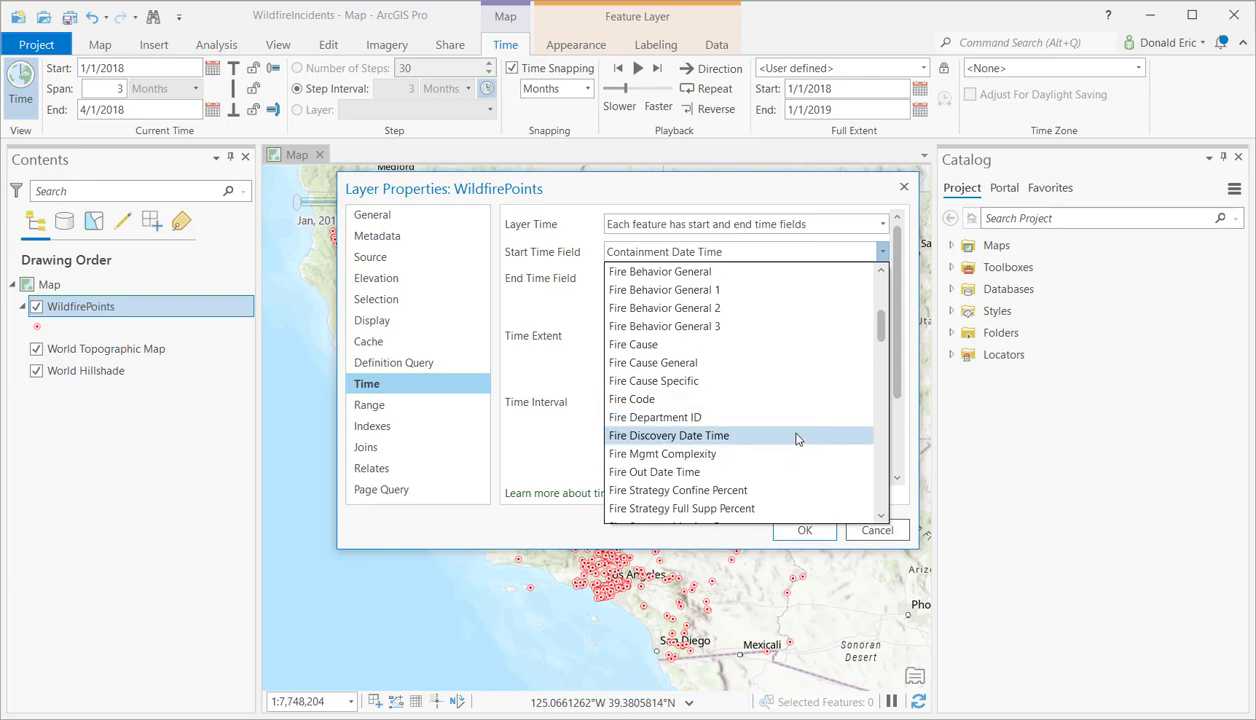
left_click(797, 436)
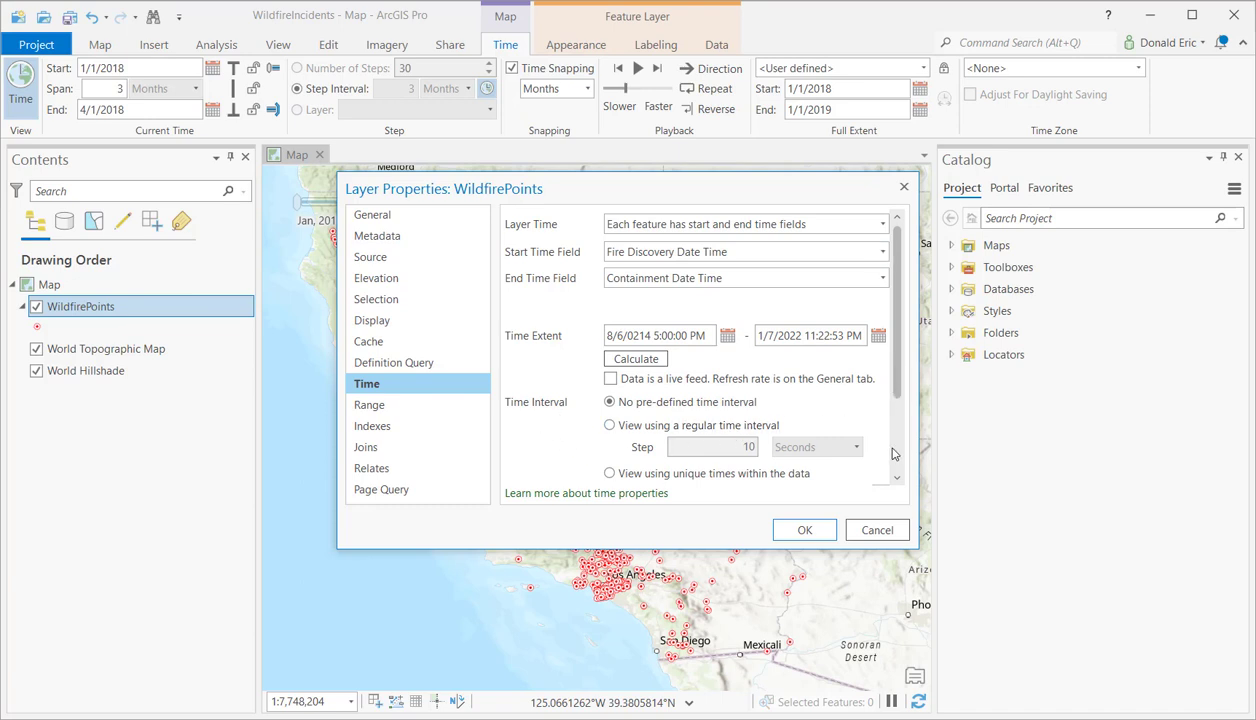
scroll(893, 415, "down", 3)
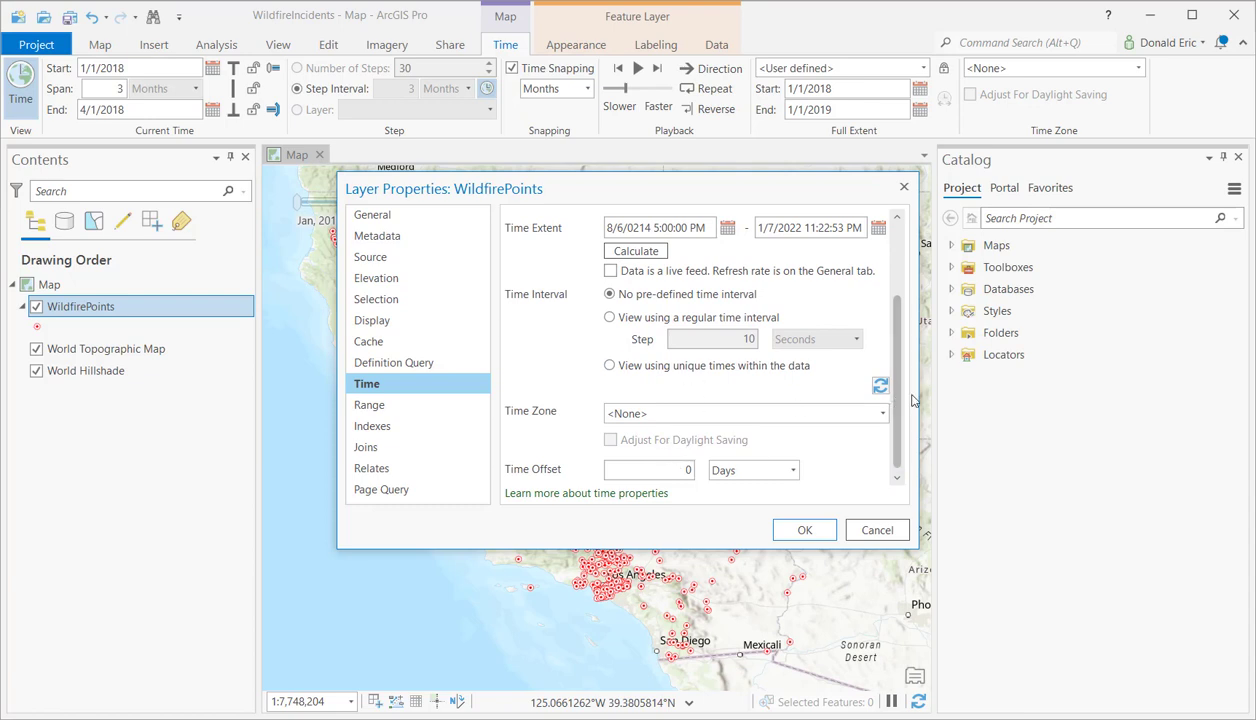
scroll(899, 404, "up", 3)
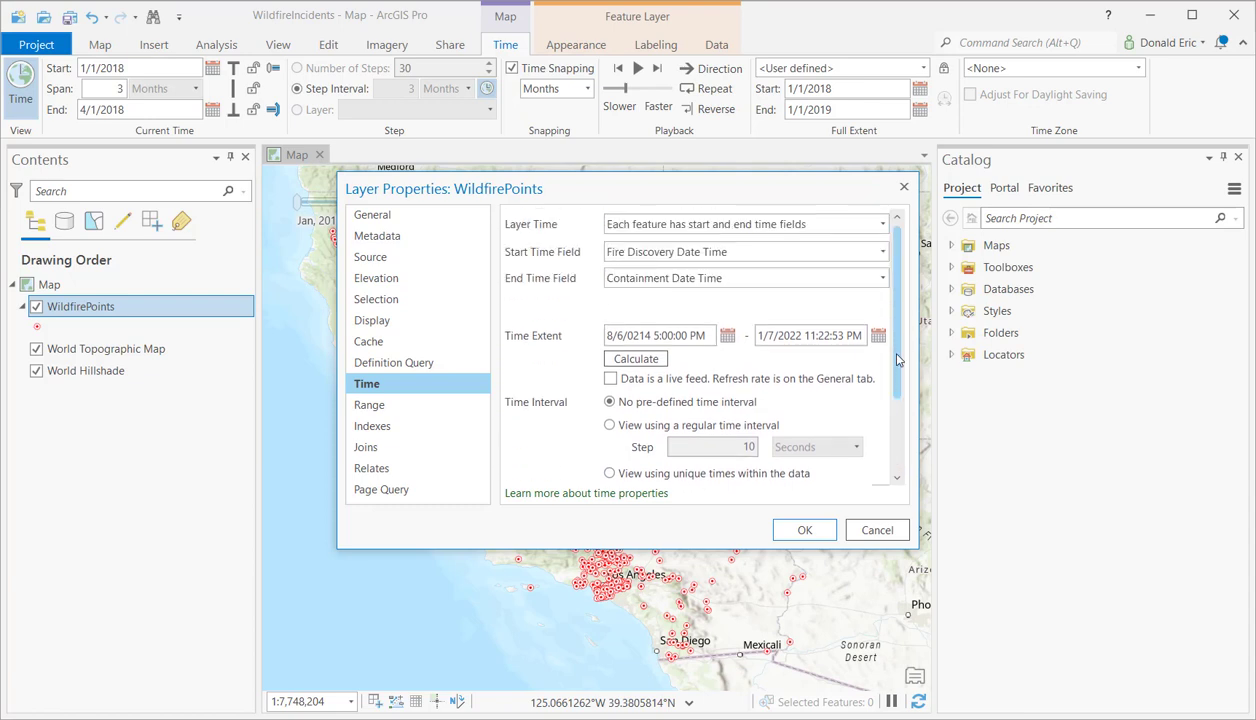
left_click(880, 536)
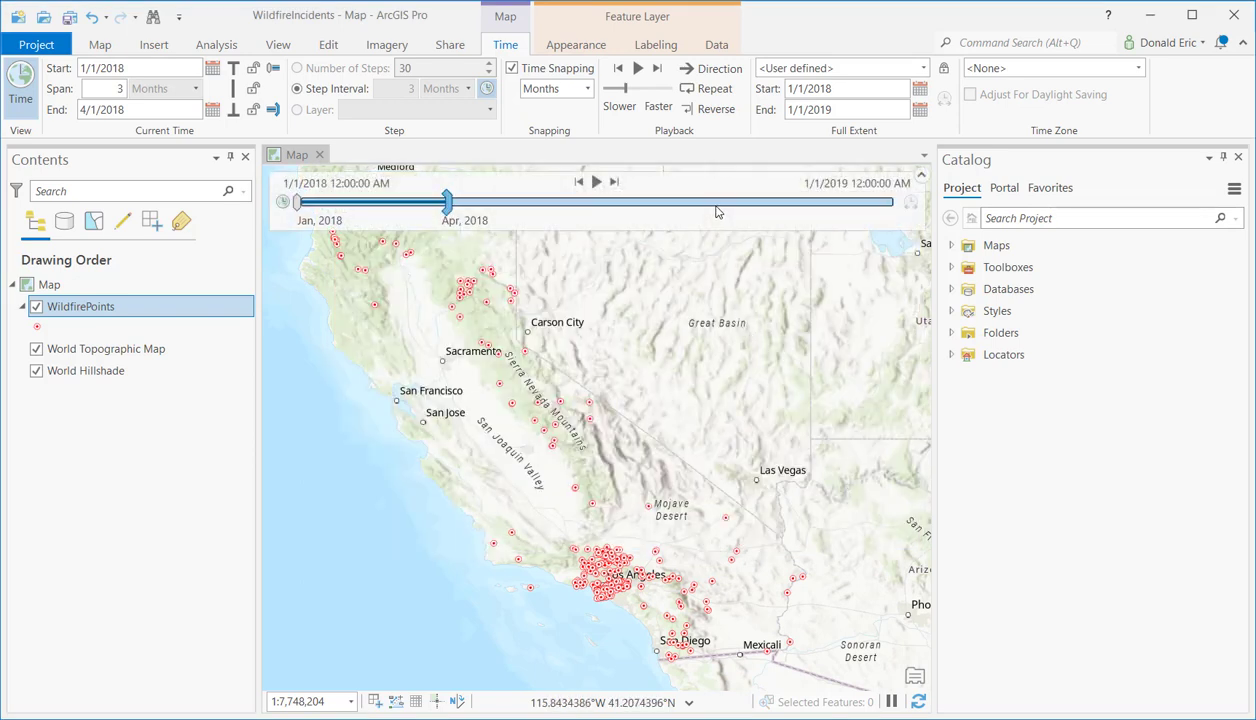